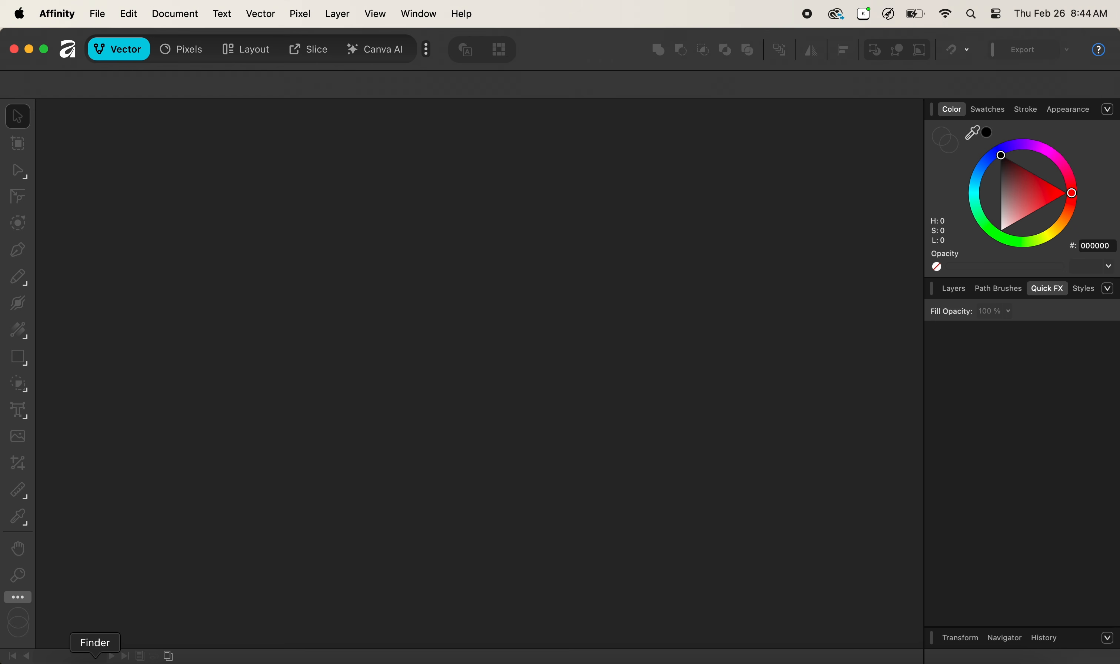
# - Open Image2.png from the Old Photos folder in Finder as a document in Affinity
pyautogui.click(95, 658)
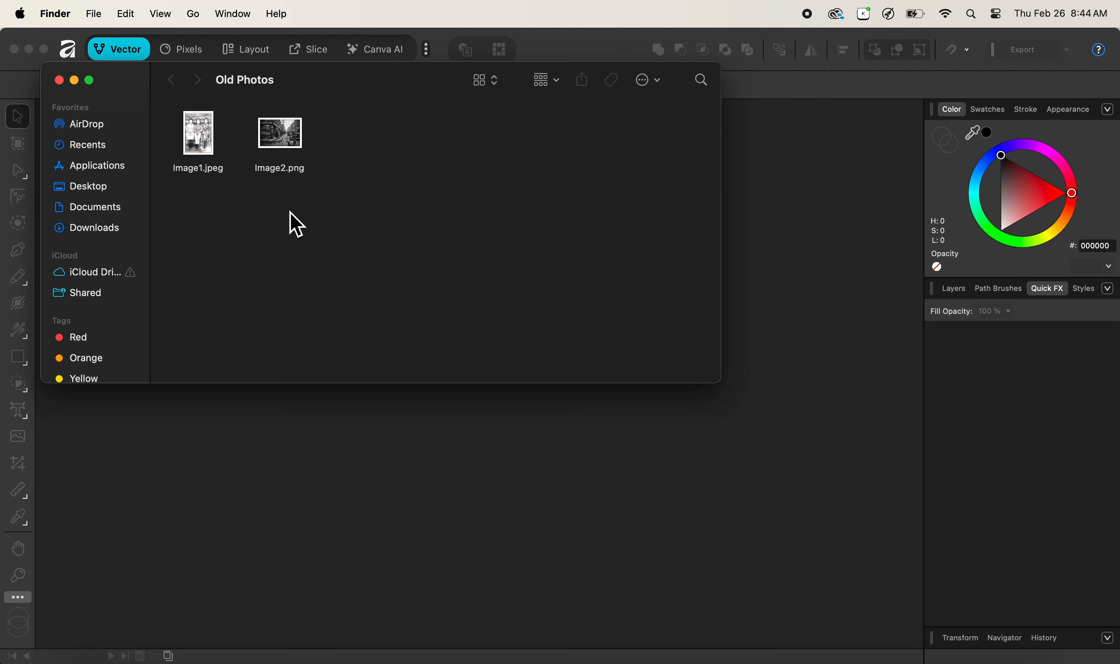
pyautogui.moveTo(281, 136); pyautogui.dragTo(814, 382)
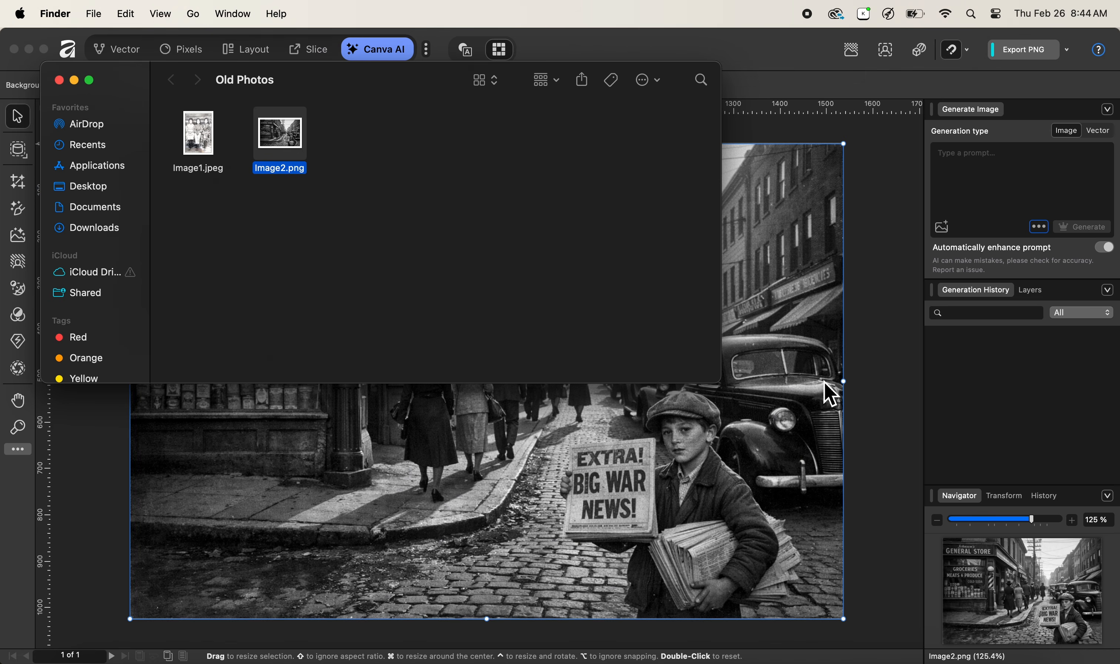
pyautogui.click(888, 400)
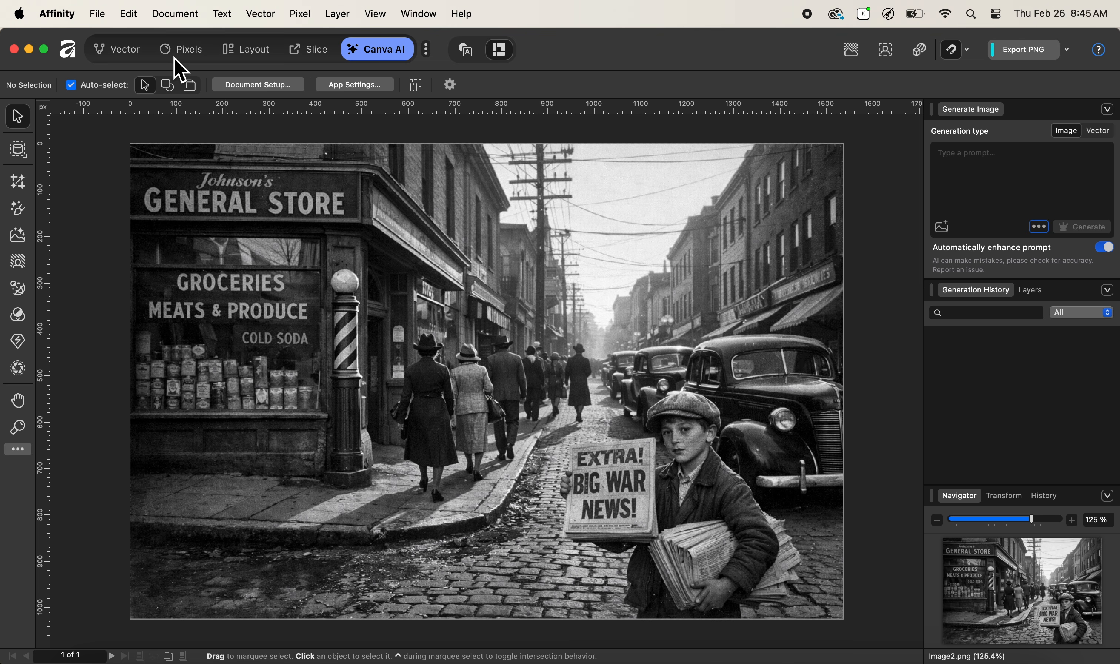
# - Switch to the Pixels studio, select the street photo and look over the machine-learning commands available for it
pyautogui.click(192, 64)
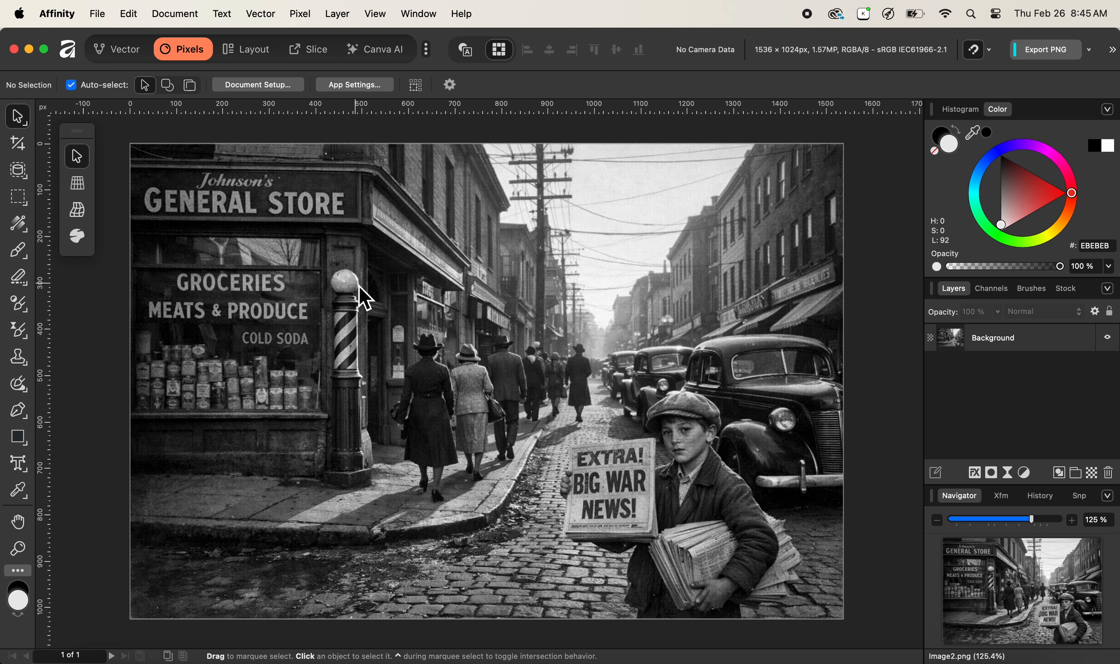
pyautogui.click(363, 295)
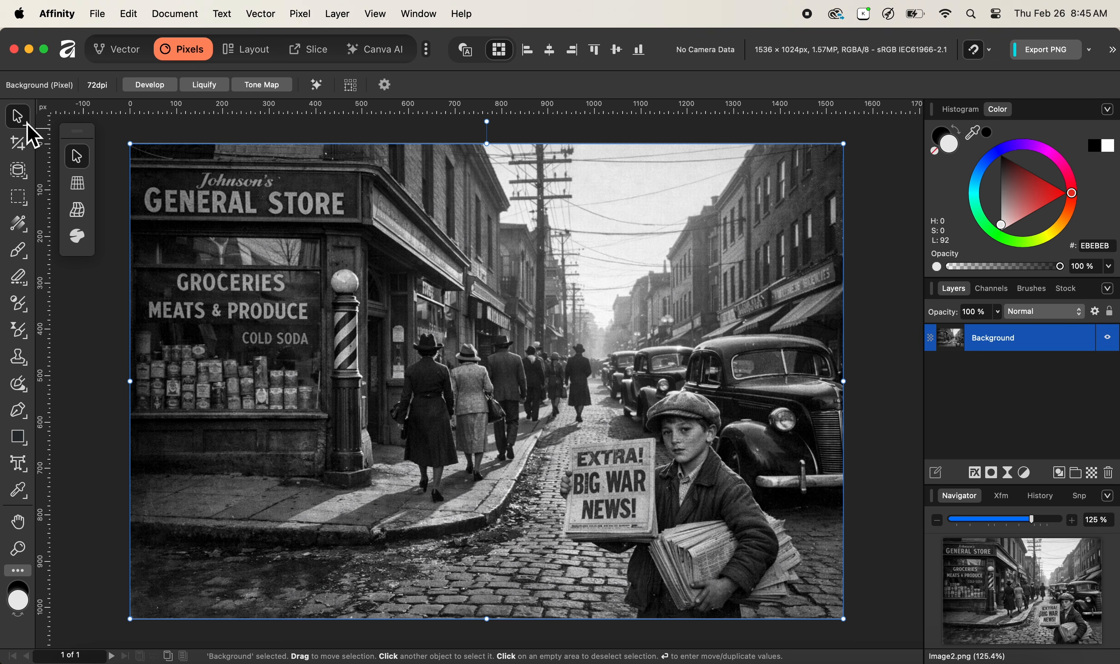
pyautogui.click(321, 87)
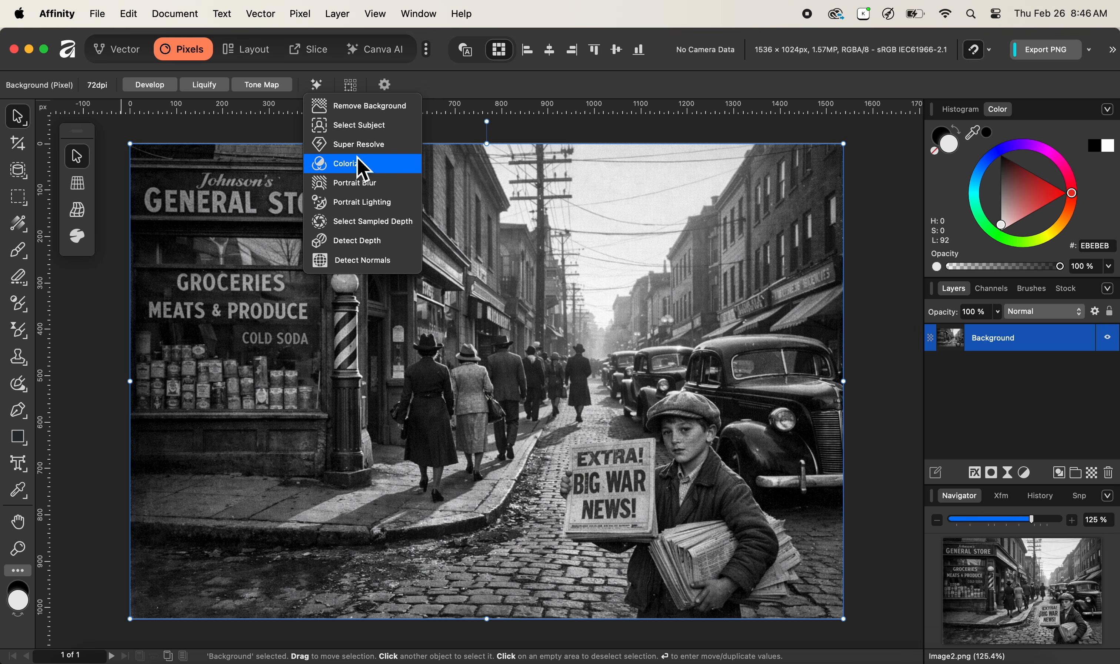
pyautogui.click(500, 98)
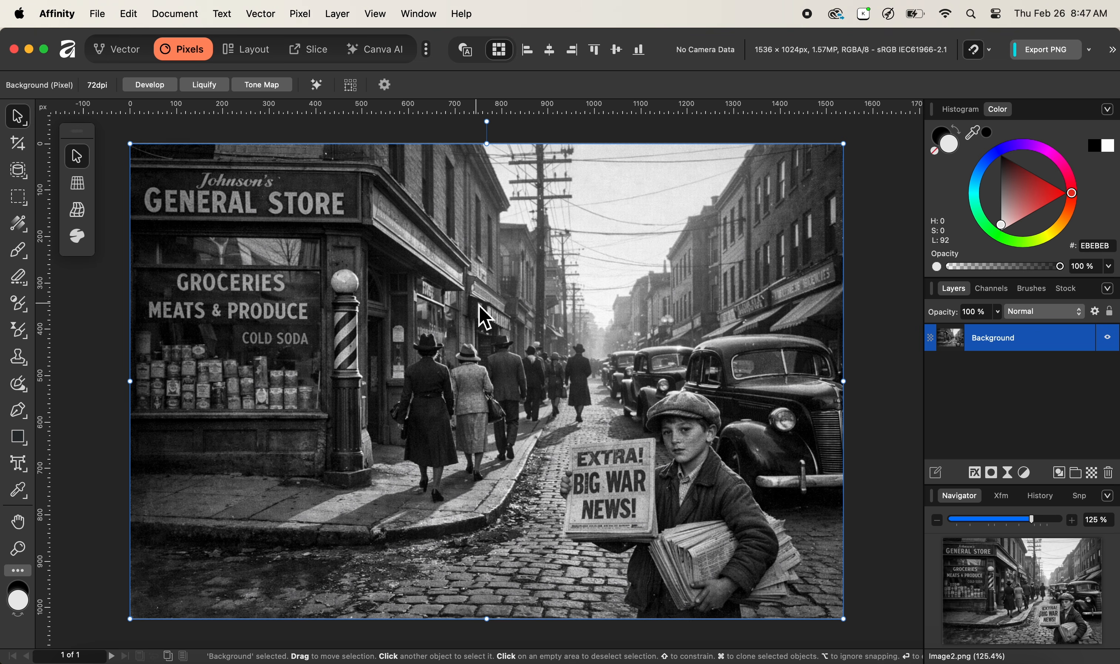
# - Install the Colorization machine learning model in the application settings and close the settings
pyautogui.click(61, 23)
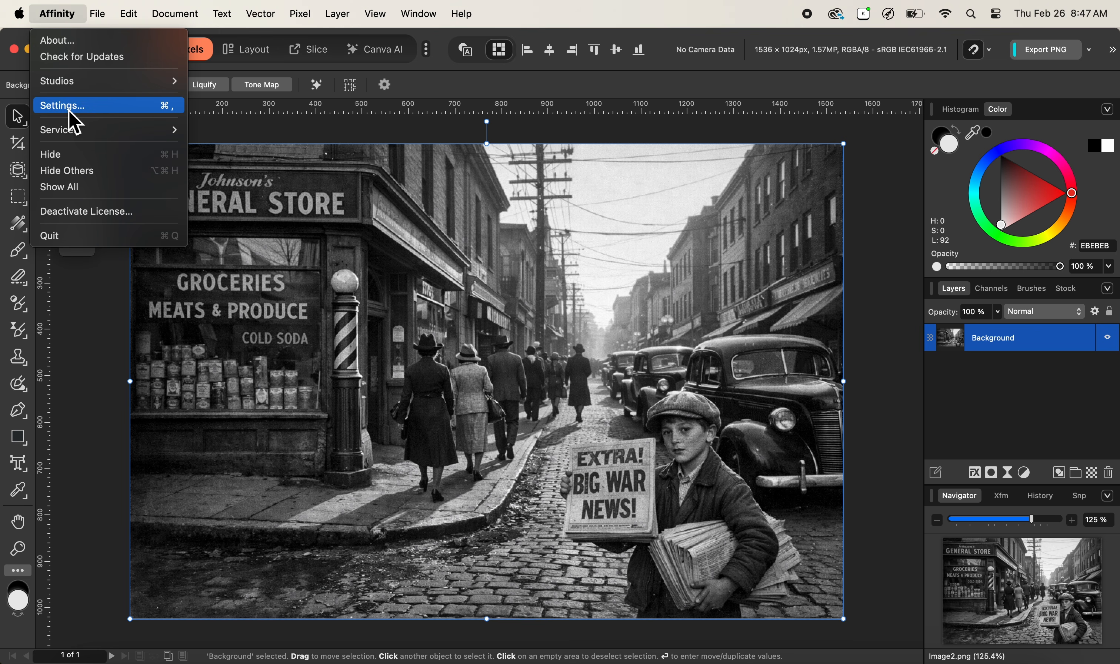
pyautogui.click(75, 122)
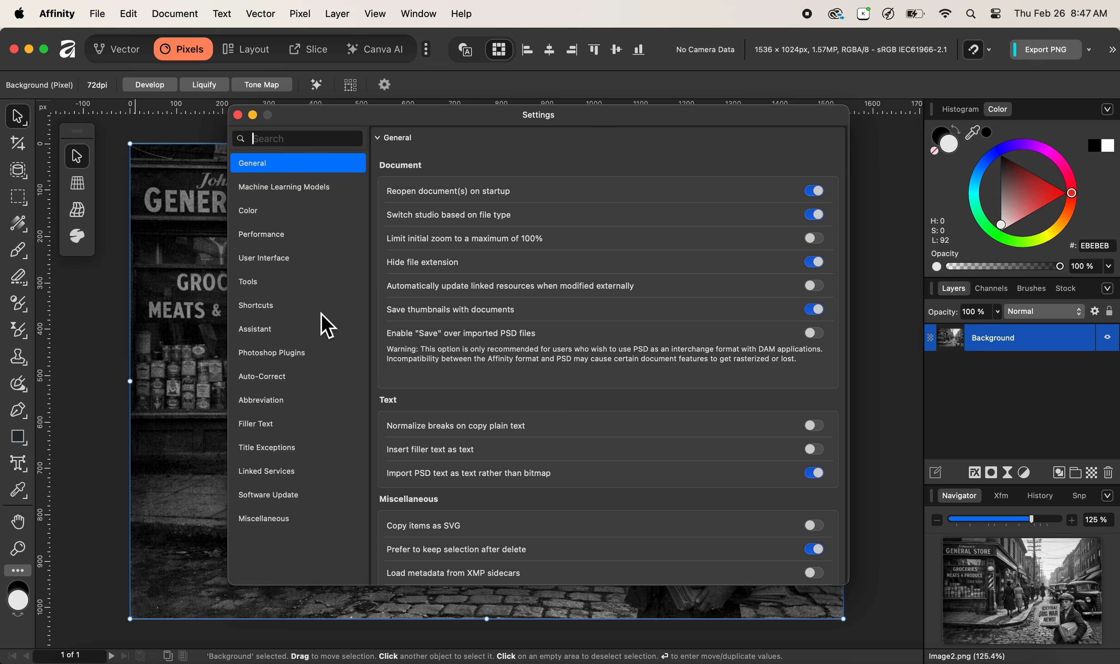
pyautogui.click(286, 192)
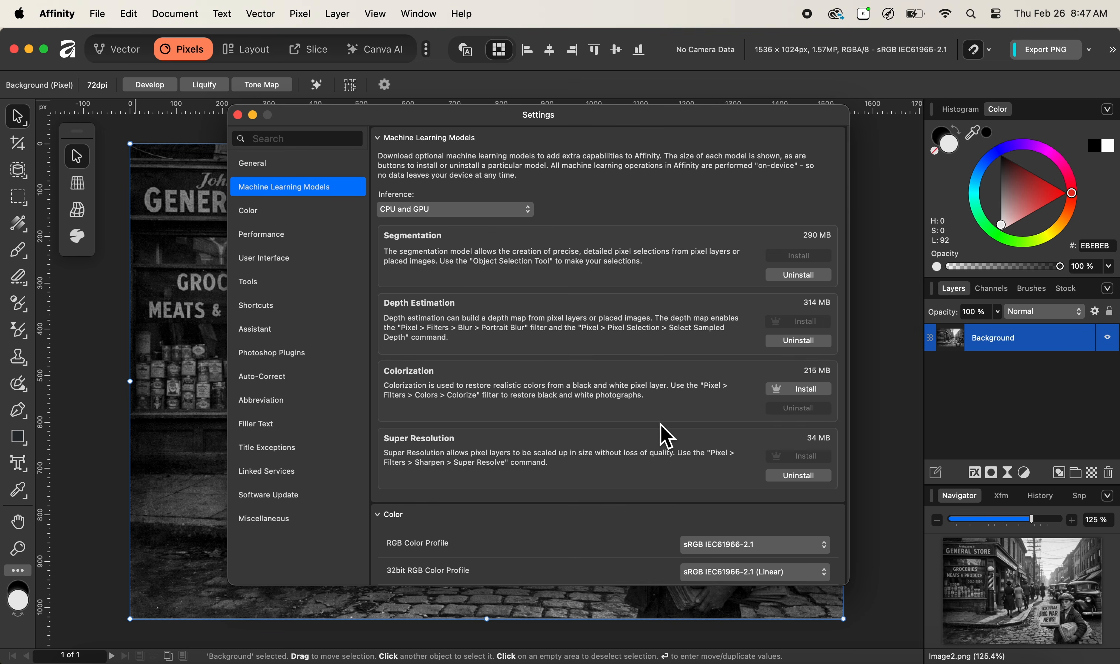
pyautogui.click(801, 390)
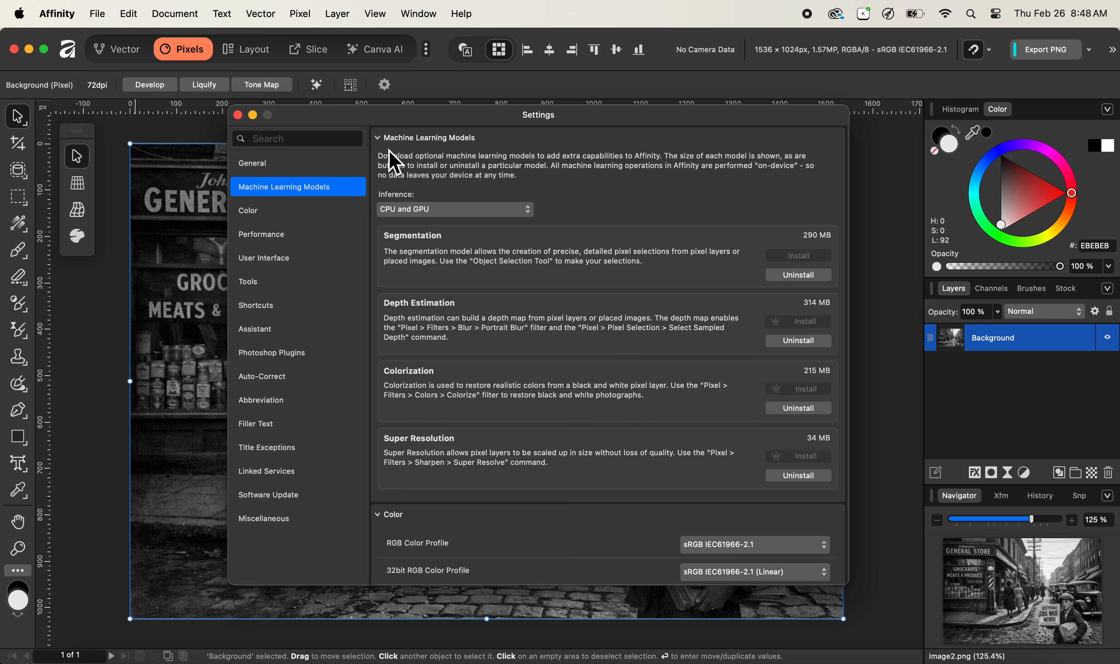
pyautogui.click(237, 115)
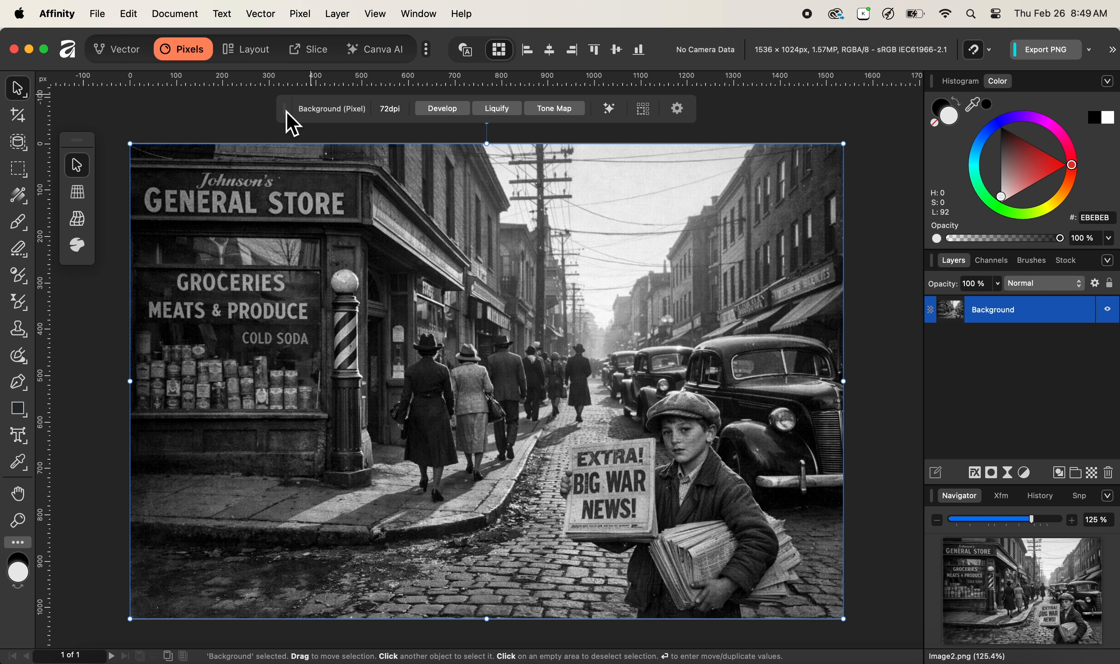
# - Move the floating context toolbar next to the tools and start the Colorize filter on the Background layer
pyautogui.moveTo(287, 110); pyautogui.dragTo(69, 110)
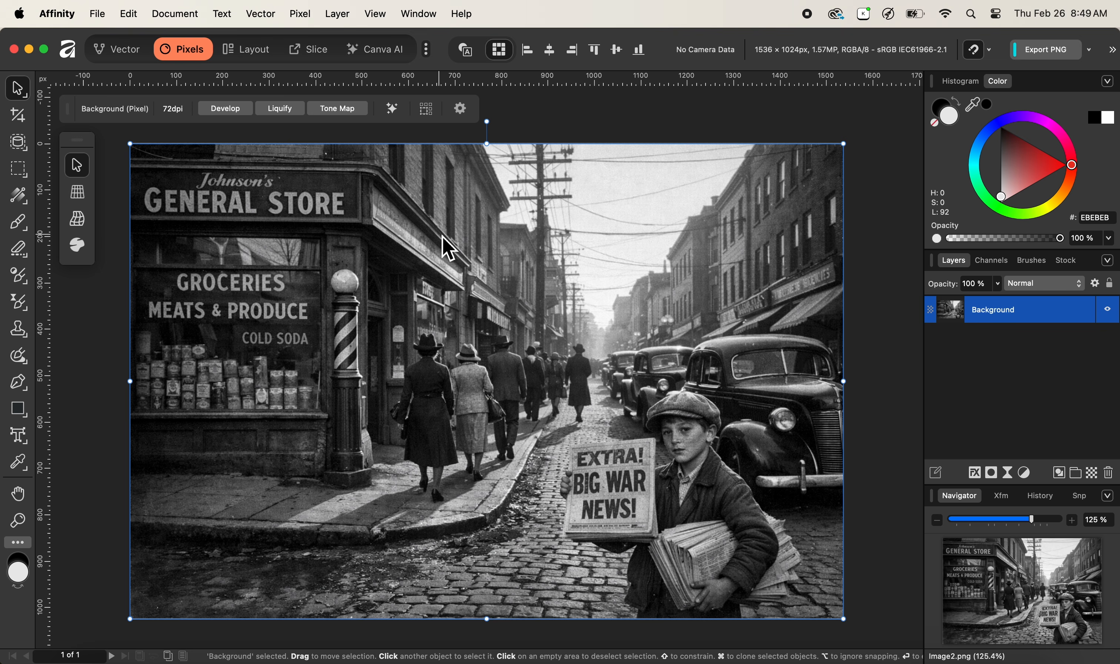
pyautogui.click(400, 114)
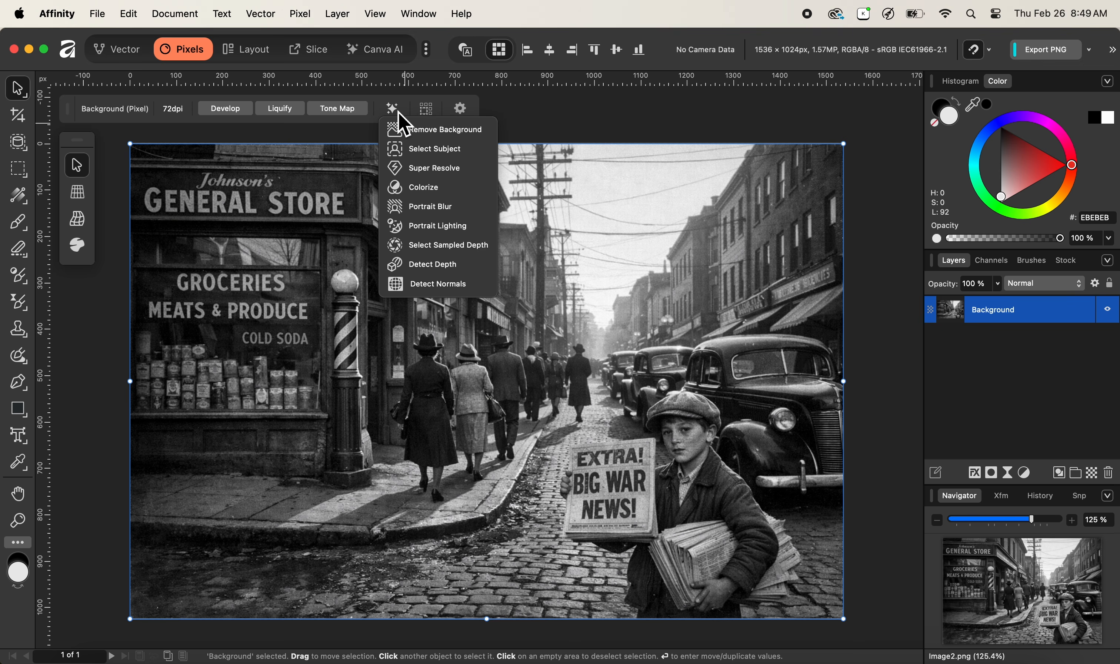
pyautogui.click(440, 194)
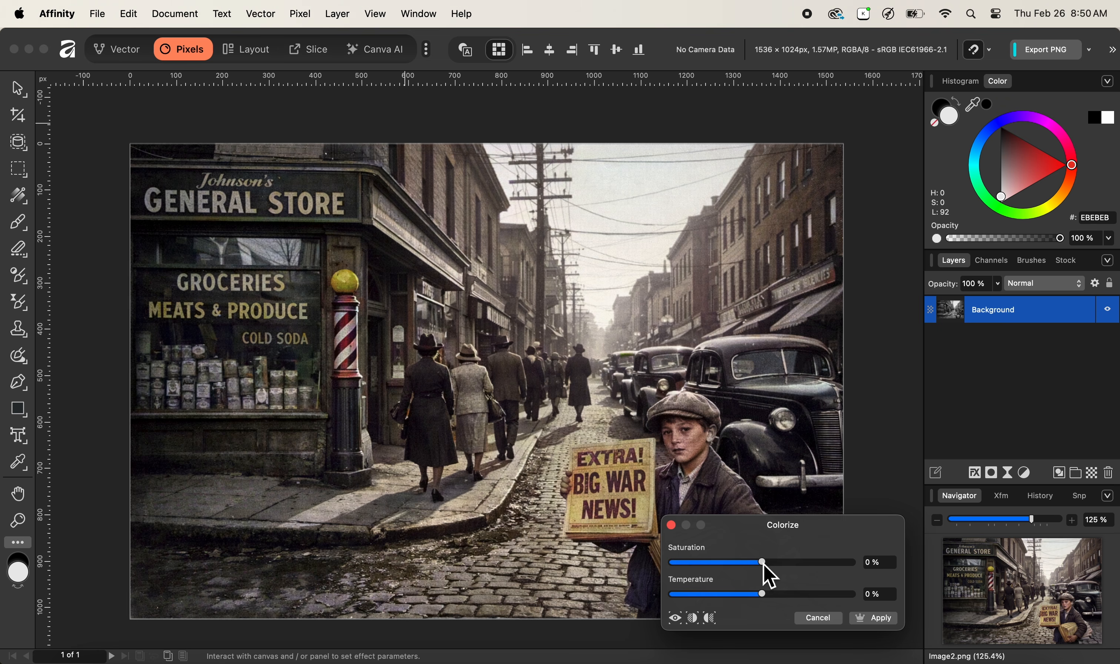
# - Set the Colorize filter's saturation to 82% and its temperature to -5%
pyautogui.moveTo(762, 562); pyautogui.dragTo(865, 580)
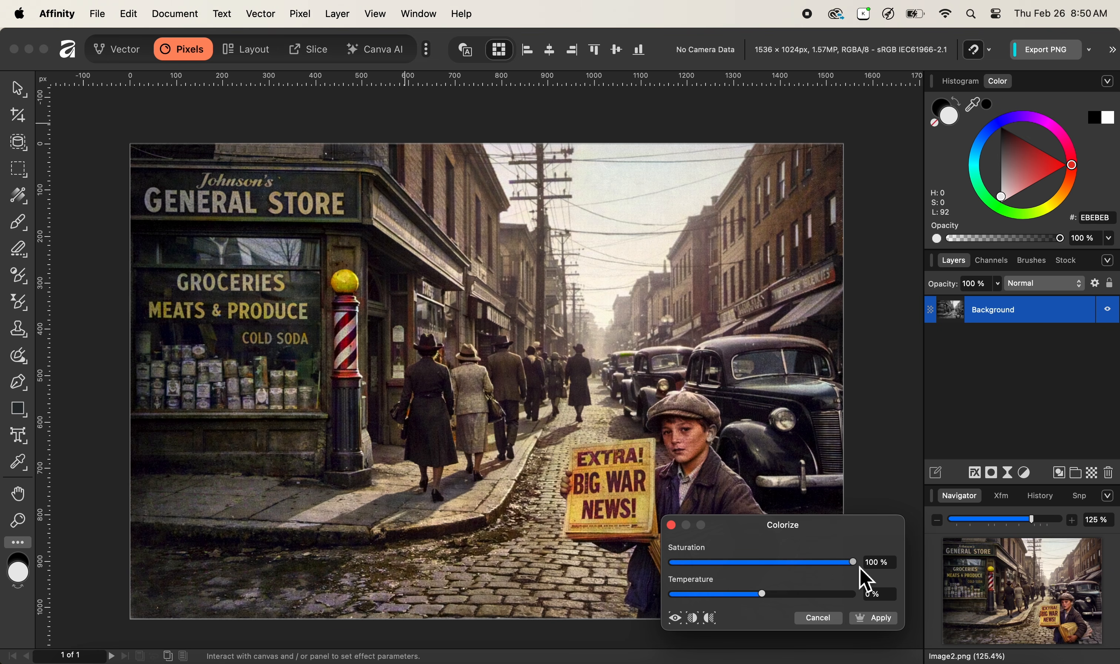
pyautogui.moveTo(858, 568); pyautogui.dragTo(840, 565)
pyautogui.moveTo(768, 597)
pyautogui.mouseDown()
pyautogui.moveTo(805, 599)
pyautogui.moveTo(768, 598)
pyautogui.mouseUp()
pyautogui.moveTo(753, 597); pyautogui.dragTo(758, 597)
pyautogui.moveTo(758, 597); pyautogui.dragTo(757, 599)
# - Compare the colorized photo with the original in a before/after split view and apply the Colorize filter
pyautogui.click(696, 621)
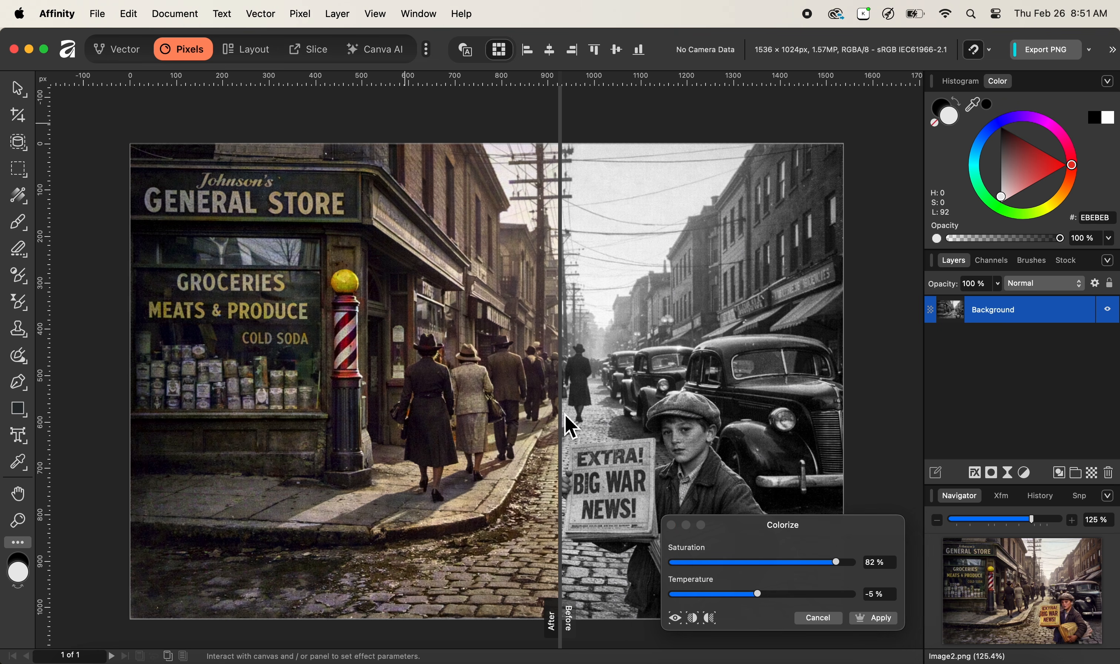
pyautogui.moveTo(565, 425); pyautogui.dragTo(805, 400)
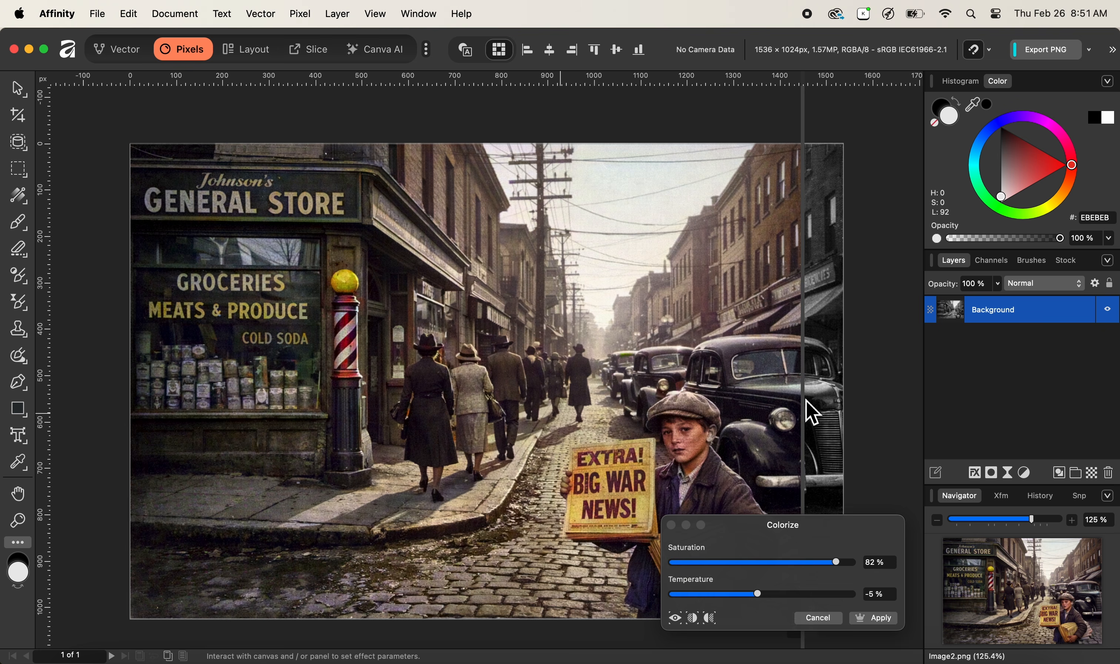
pyautogui.moveTo(806, 400); pyautogui.dragTo(556, 412)
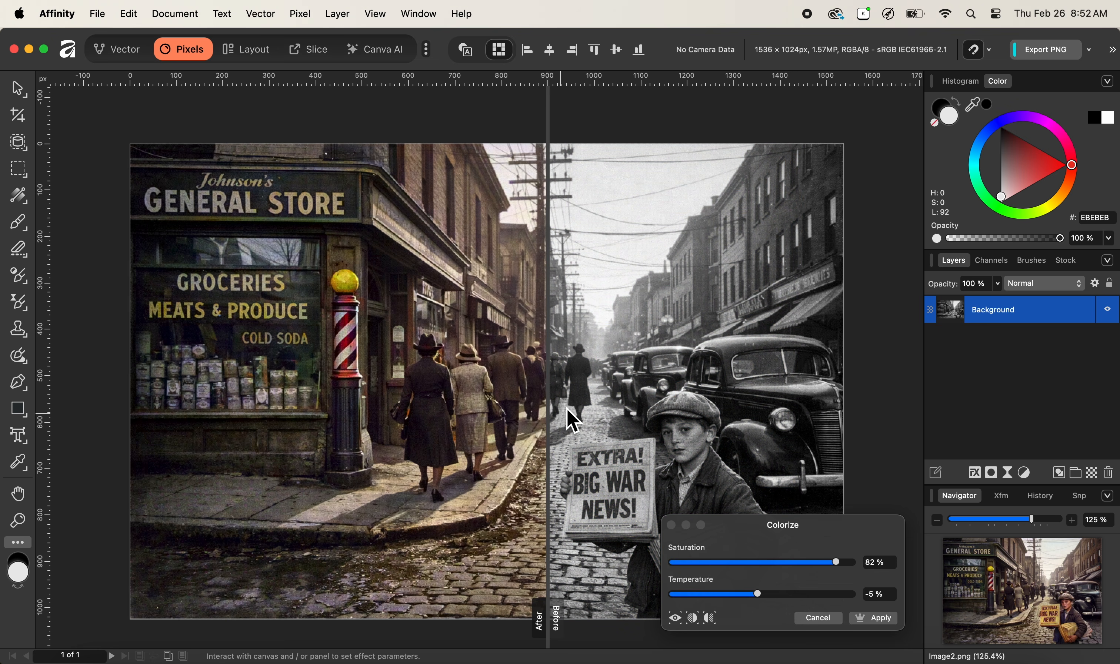
pyautogui.click(878, 618)
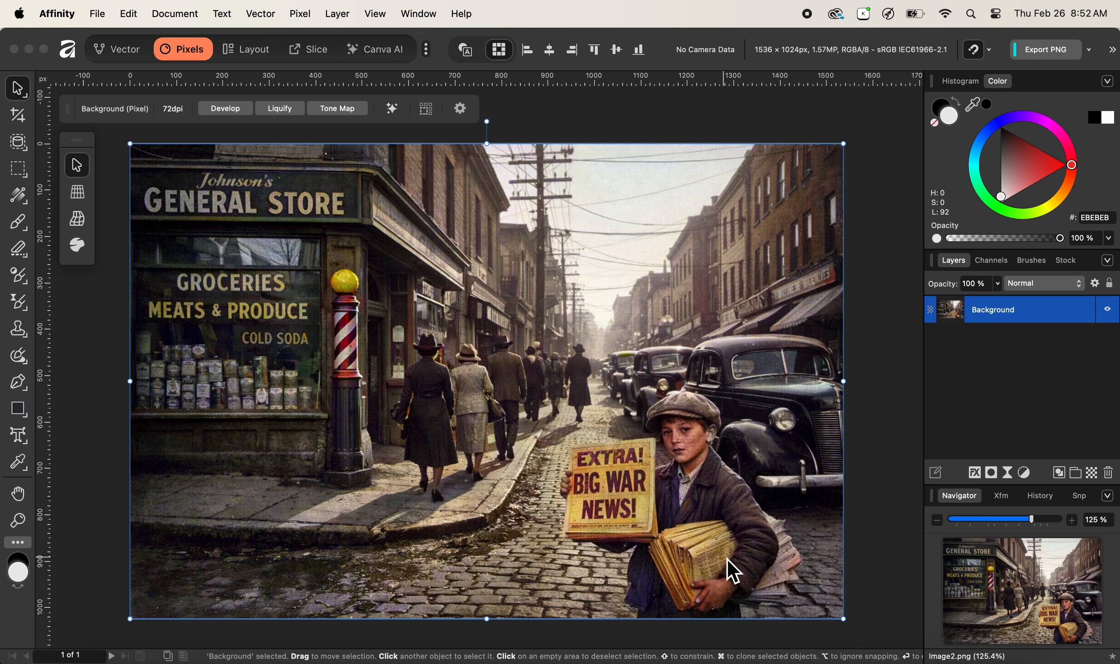
# - Add an empty pixel layer above the Background with the Color blend mode and activate the Paint Brush Tool
pyautogui.click(1091, 474)
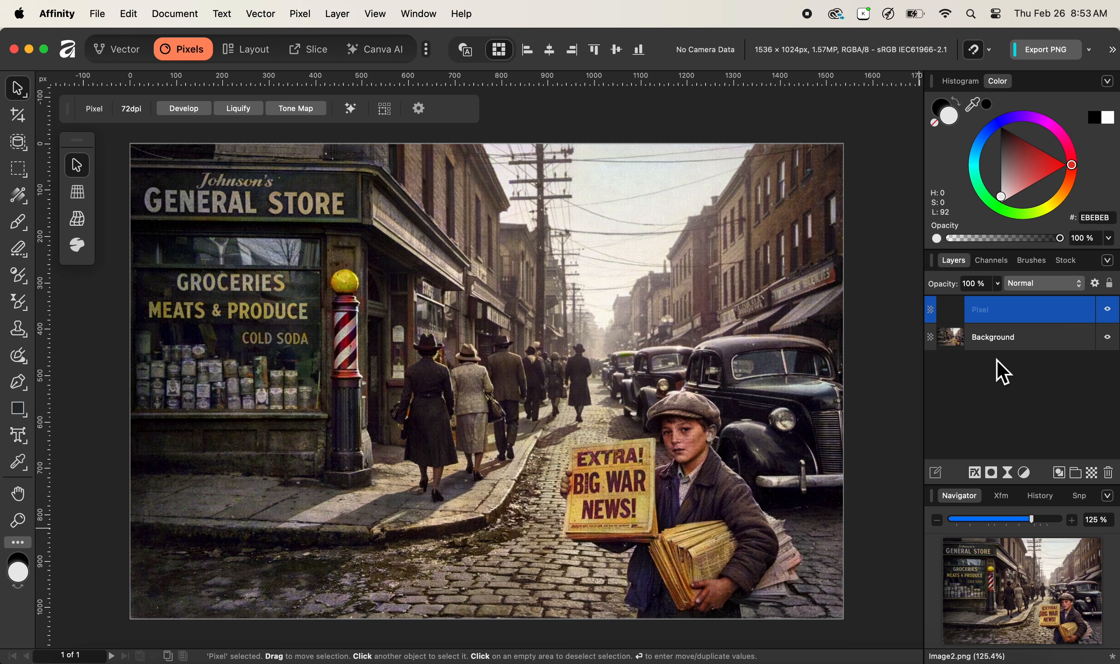
pyautogui.click(1061, 287)
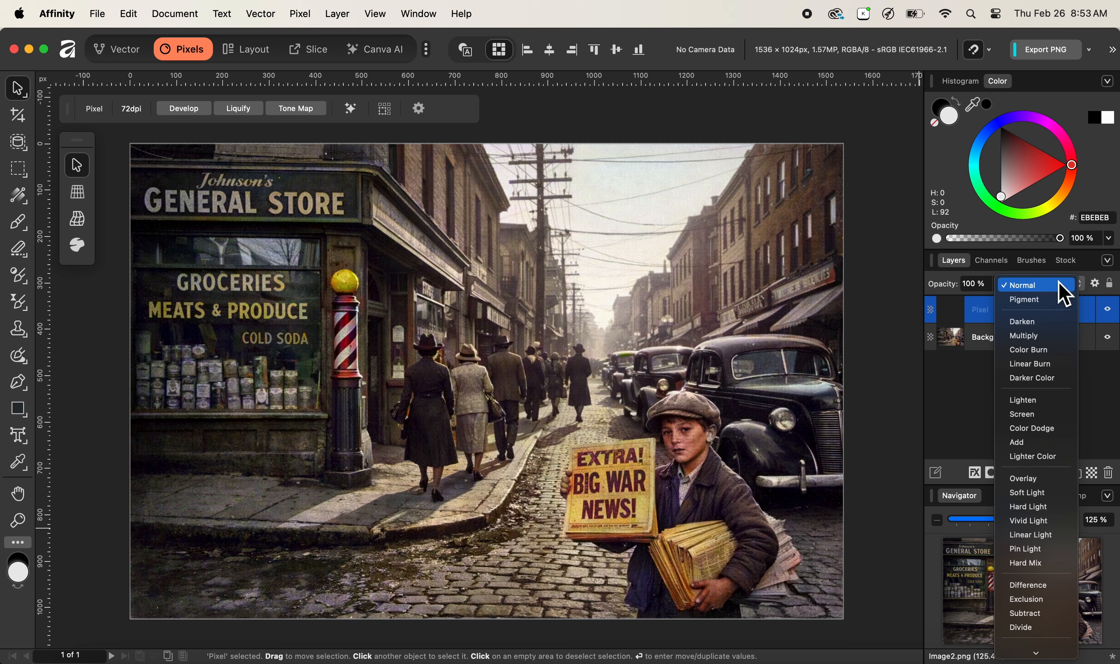
pyautogui.scroll(-3, 1043, 546)
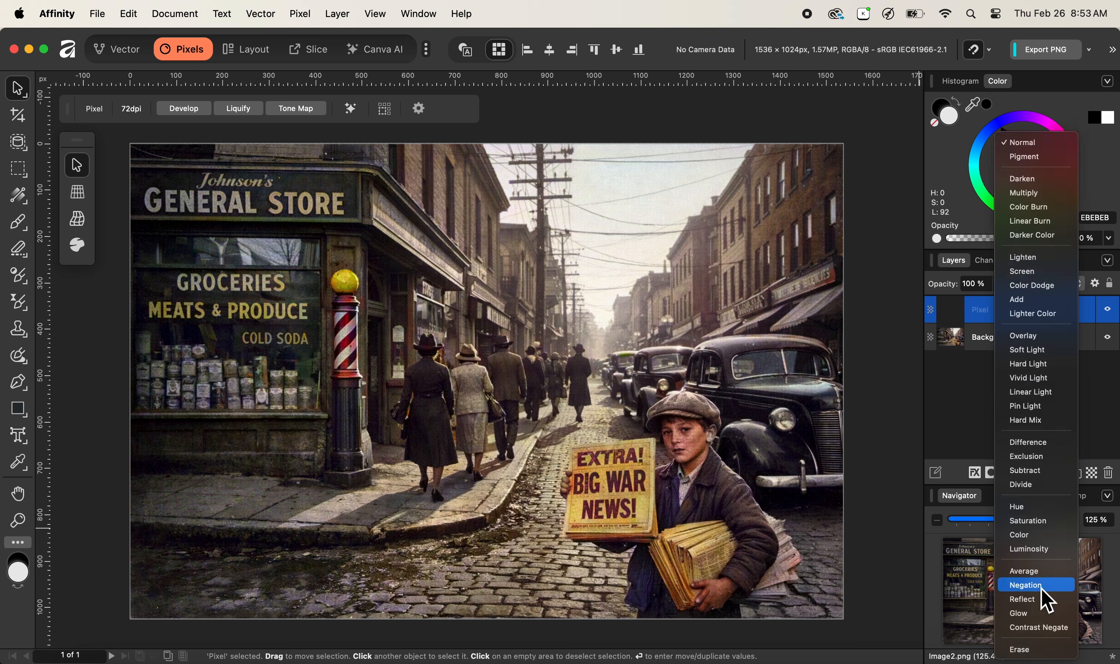
pyautogui.click(1043, 536)
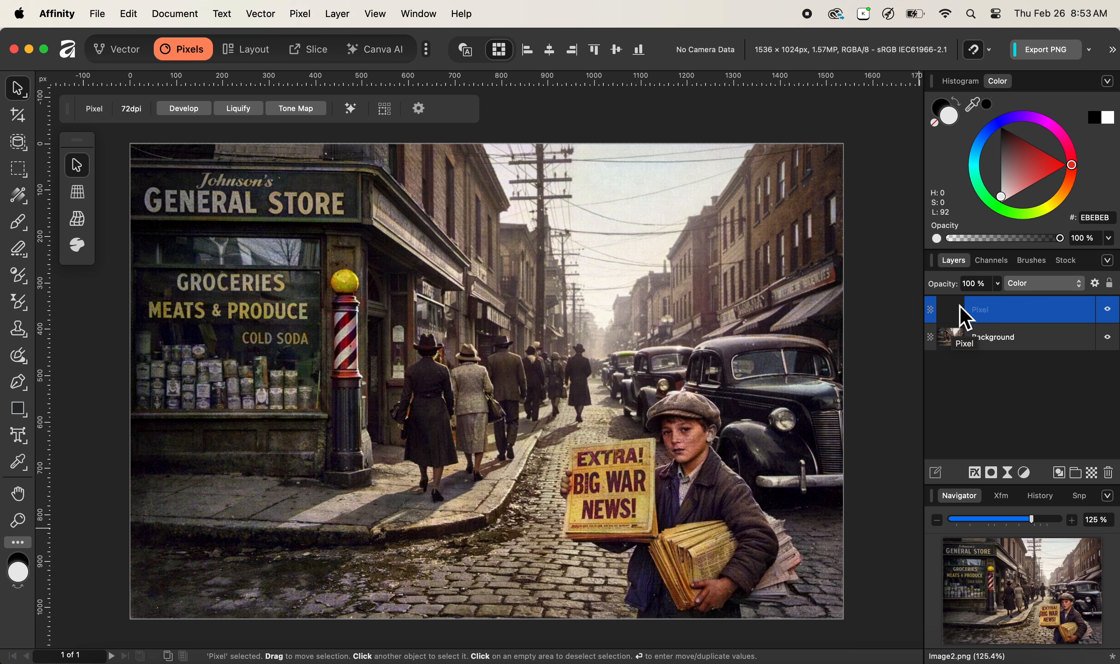
pyautogui.click(17, 222)
# - Try black strokes with a 4096 px brush over the photo on the new pixel layer and undo them
pyautogui.moveTo(662, 527); pyautogui.dragTo(490, 413)
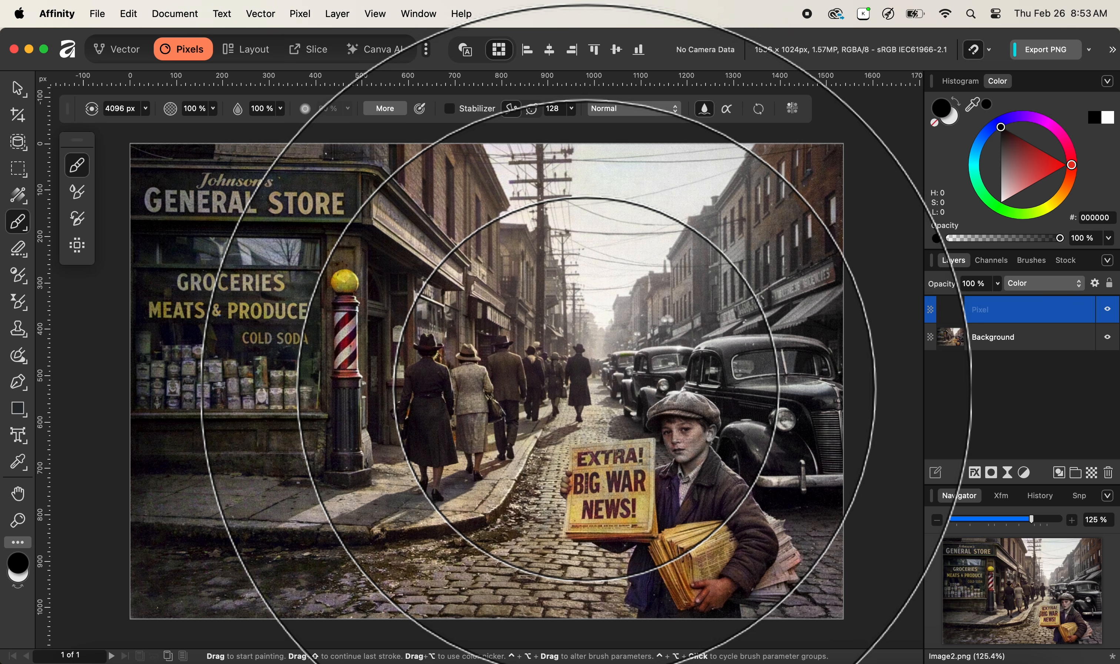
pyautogui.moveTo(575, 391); pyautogui.dragTo(587, 357)
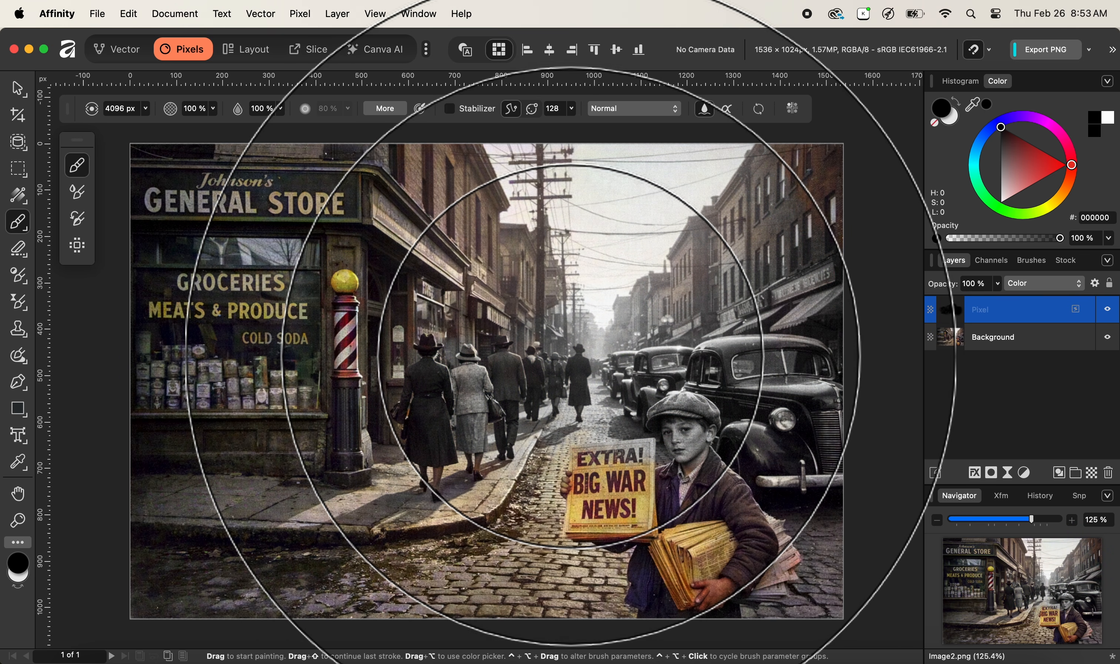
pyautogui.press('super+z')
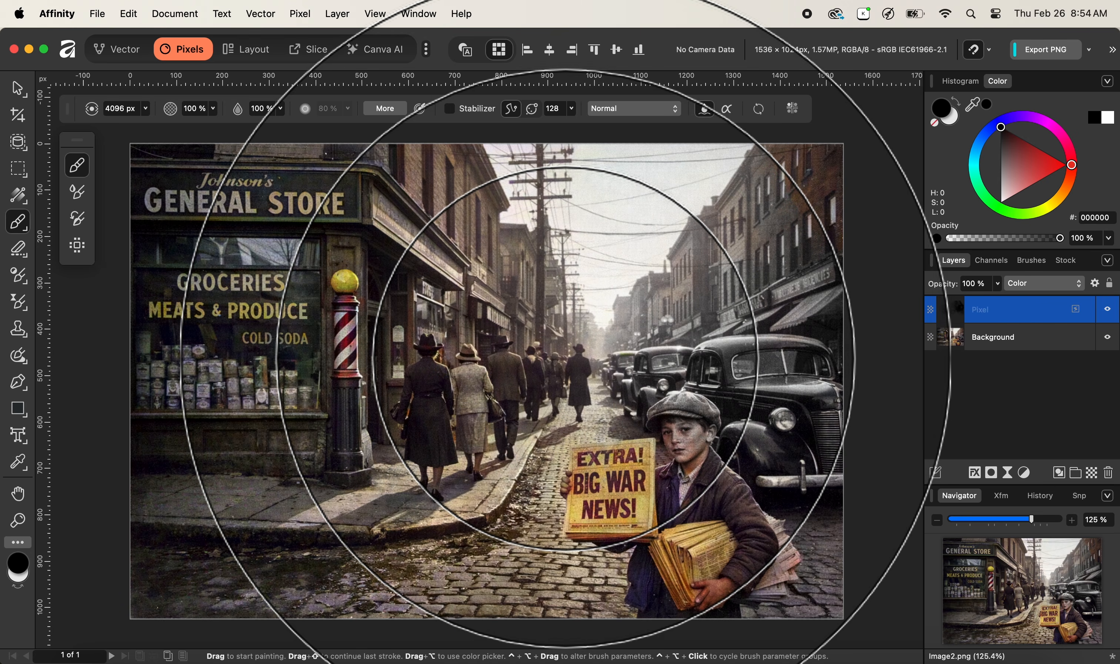
pyautogui.press('super+z')
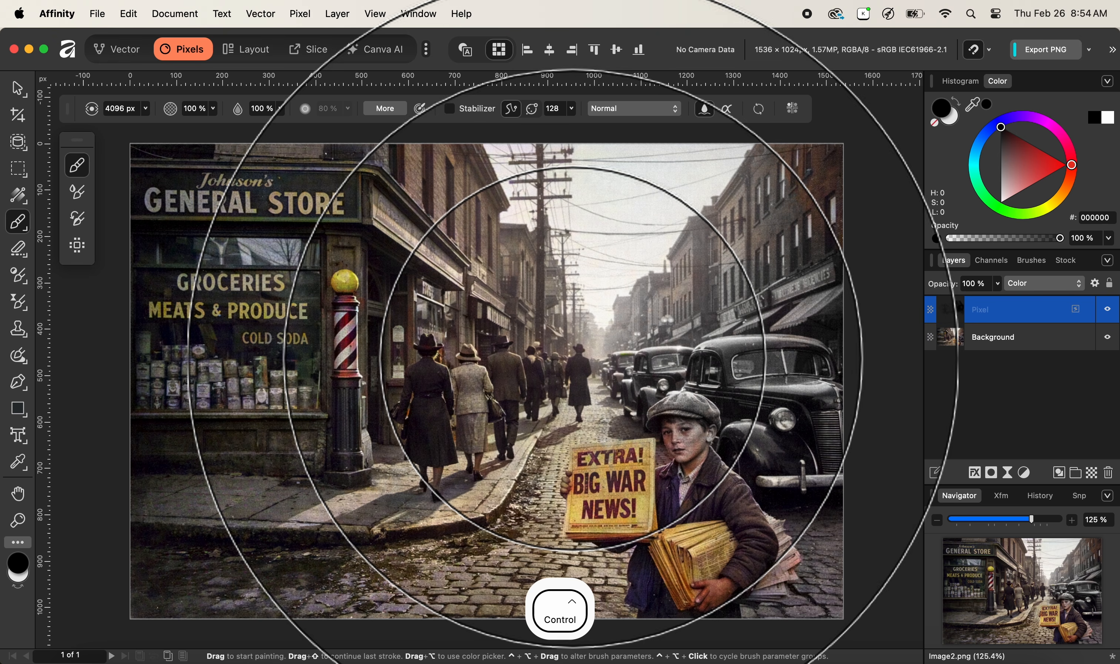
# - Shrink the oversized brush and choose the 128 px Round Soft Brush from the Basic brush category
pyautogui.hotkey('ctrl', 'alt')
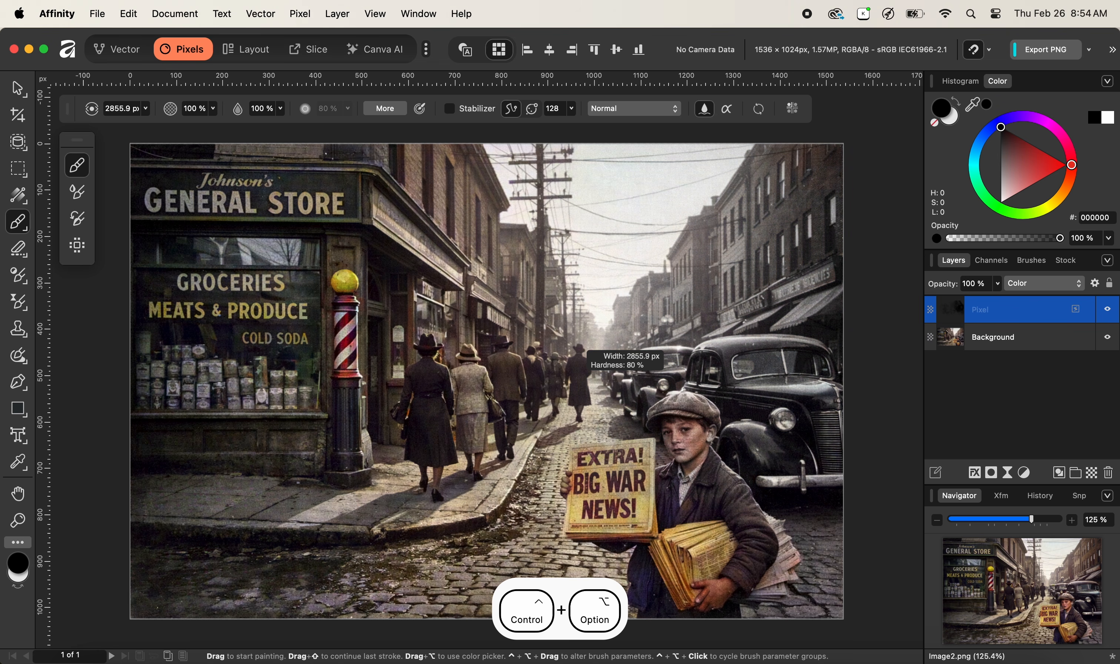
pyautogui.moveTo(588, 360)
pyautogui.mouseDown()
pyautogui.moveTo(318, 370)
pyautogui.moveTo(613, 335)
pyautogui.moveTo(614, 350)
pyautogui.moveTo(573, 337)
pyautogui.mouseUp()
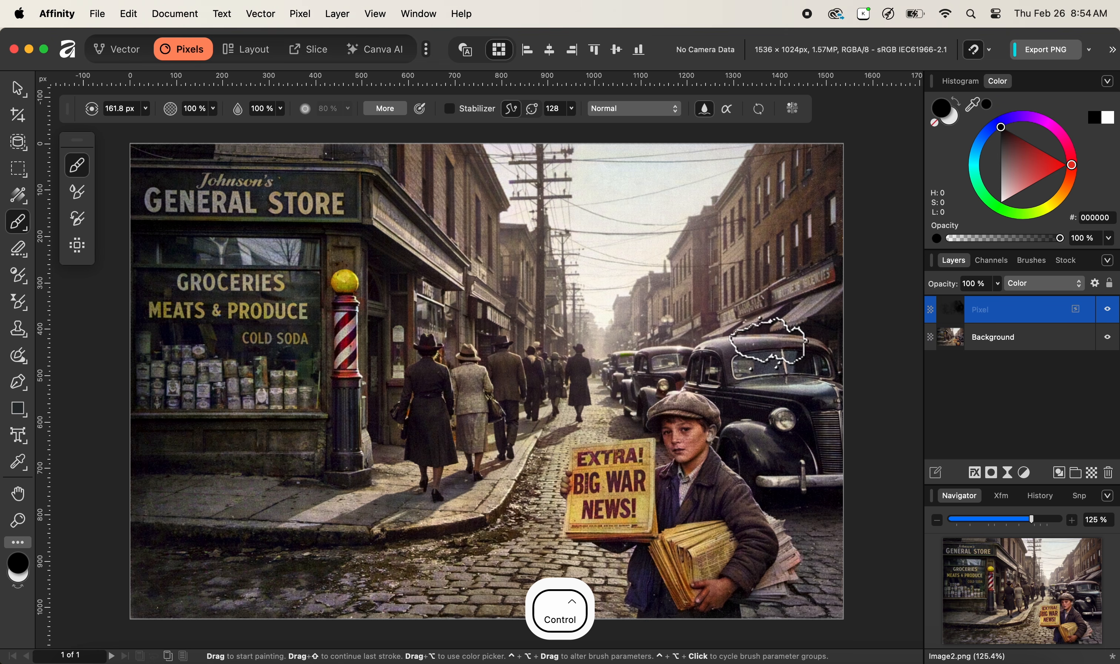
pyautogui.click(1035, 263)
pyautogui.click(1028, 310)
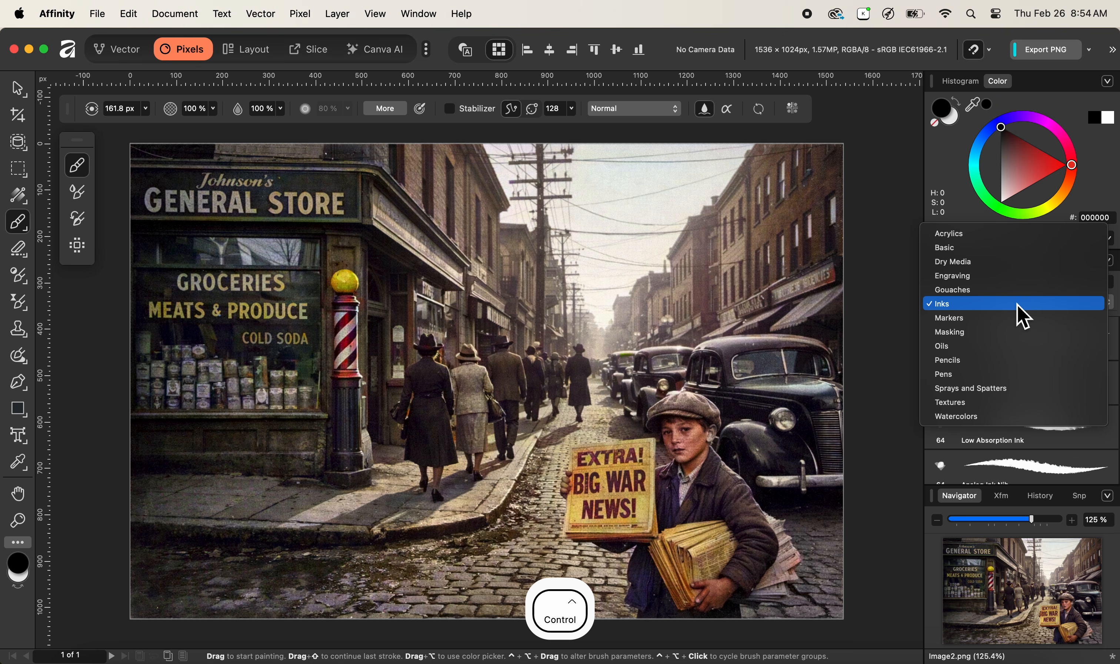
pyautogui.click(1016, 249)
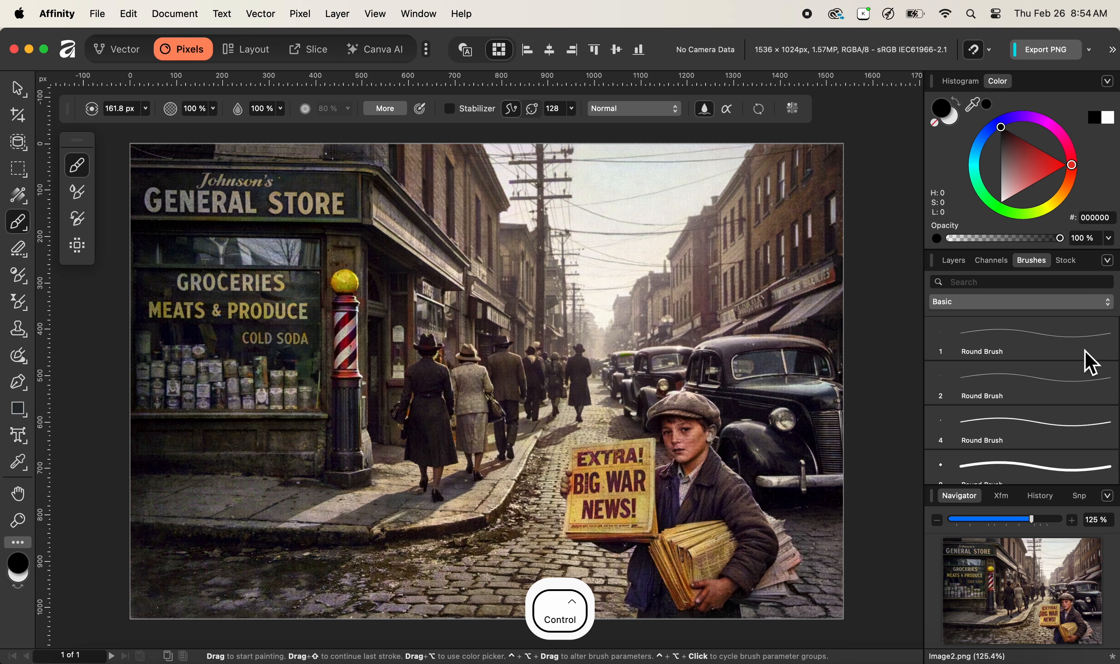
pyautogui.scroll(-10, 1059, 378)
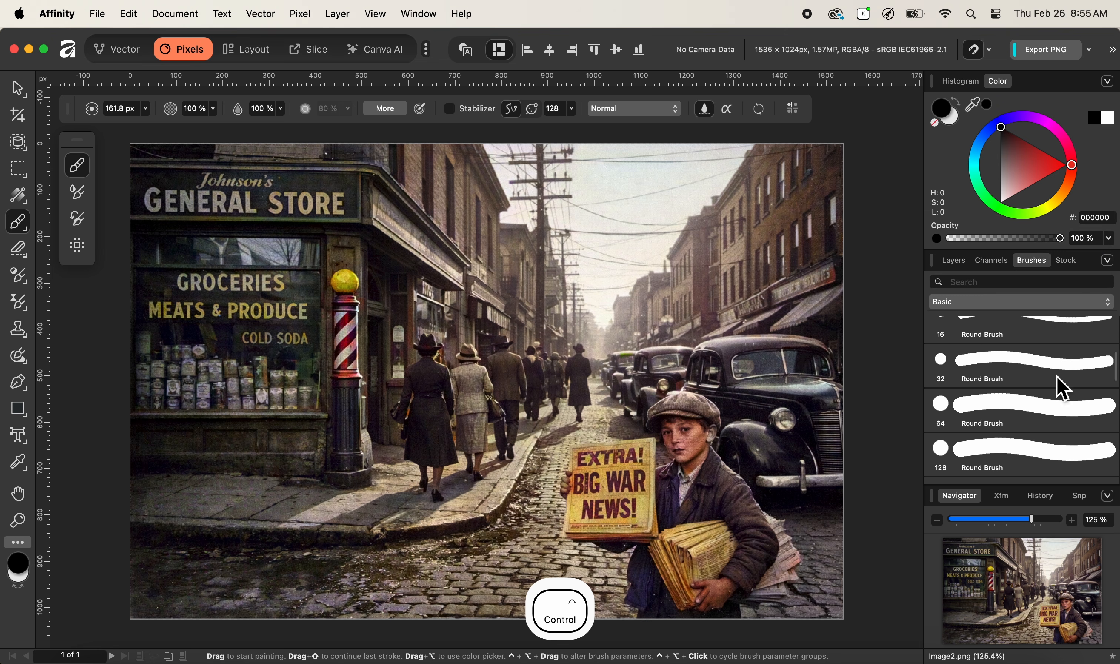
pyautogui.scroll(-5, 1056, 379)
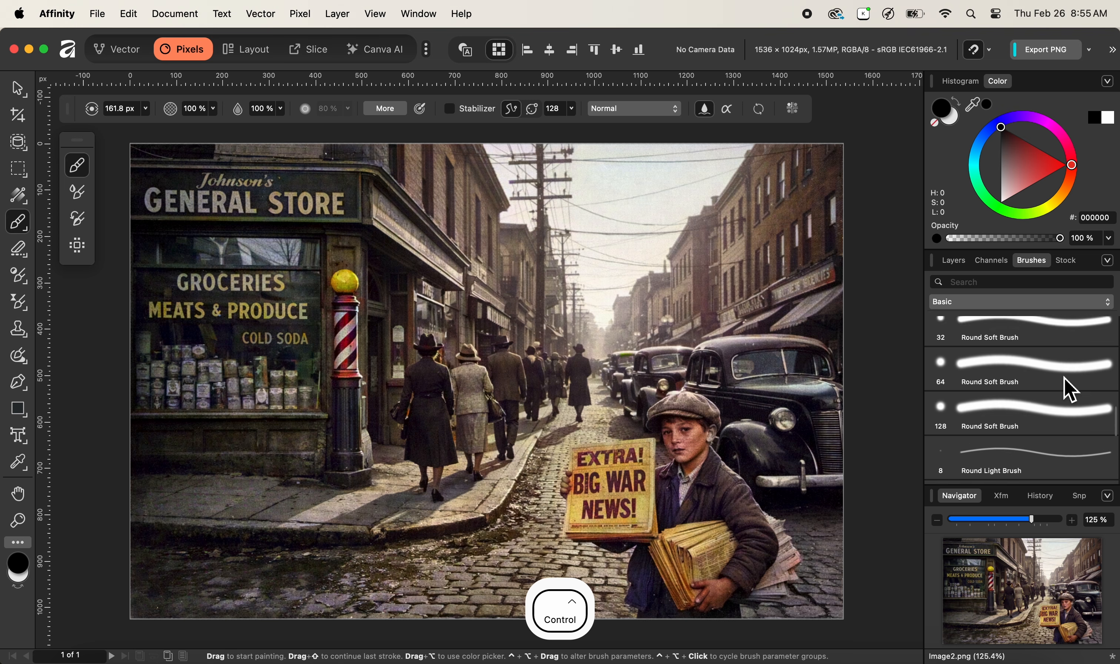
pyautogui.click(1034, 398)
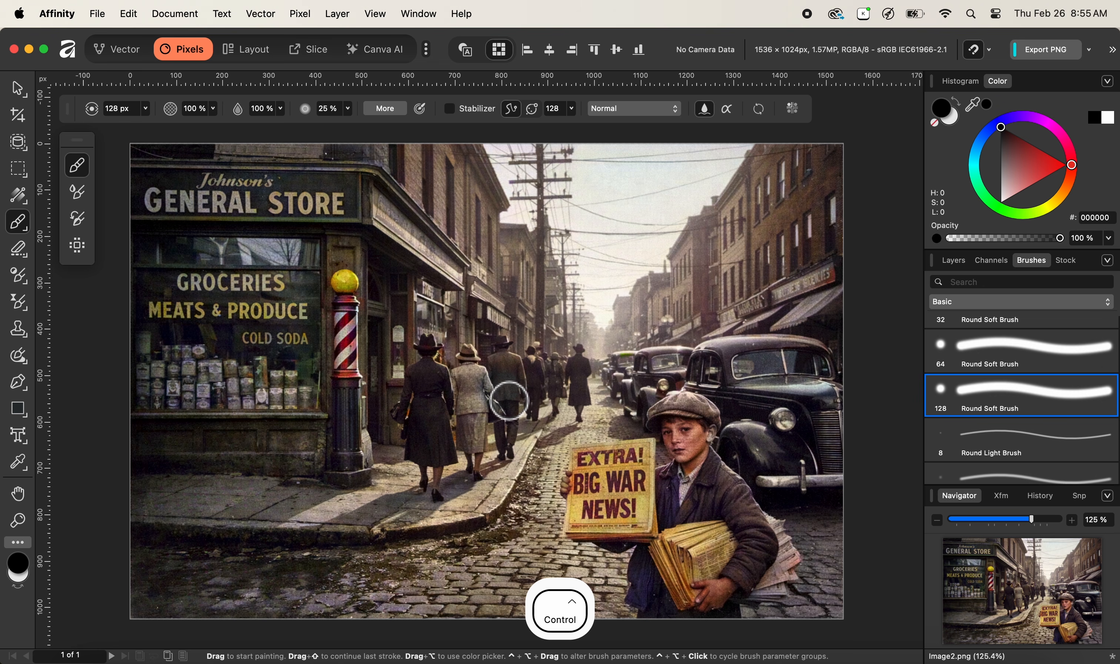
# - Sample the yellow D8C071 from the boy's held-up newspaper as the Paint Brush color
pyautogui.click(954, 265)
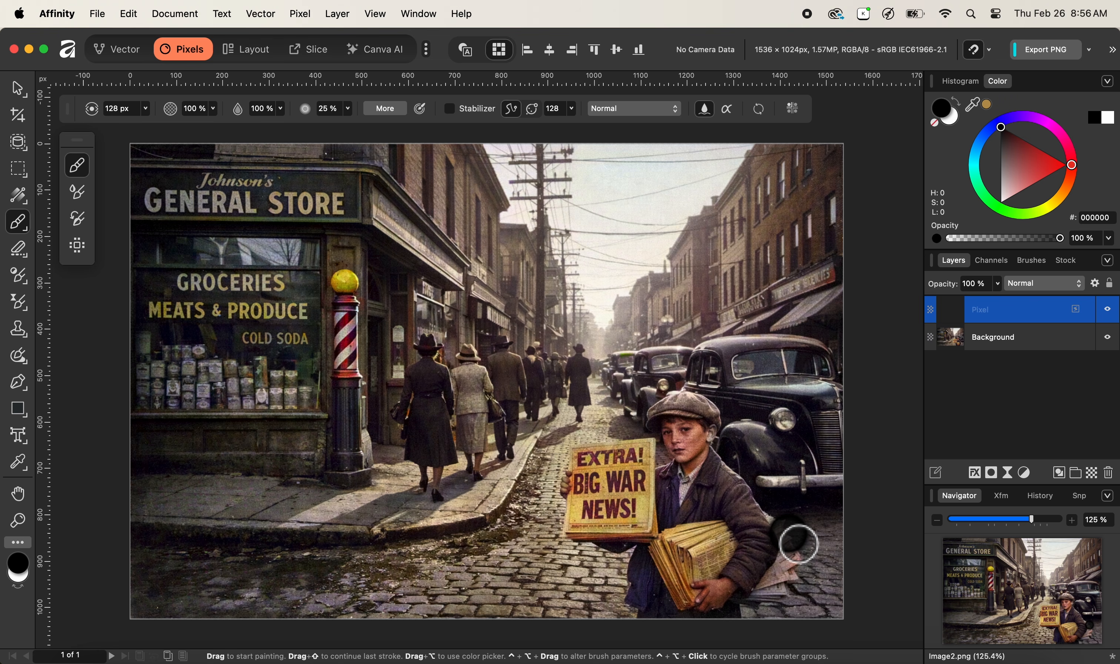
pyautogui.press('x')
pyautogui.press('z')
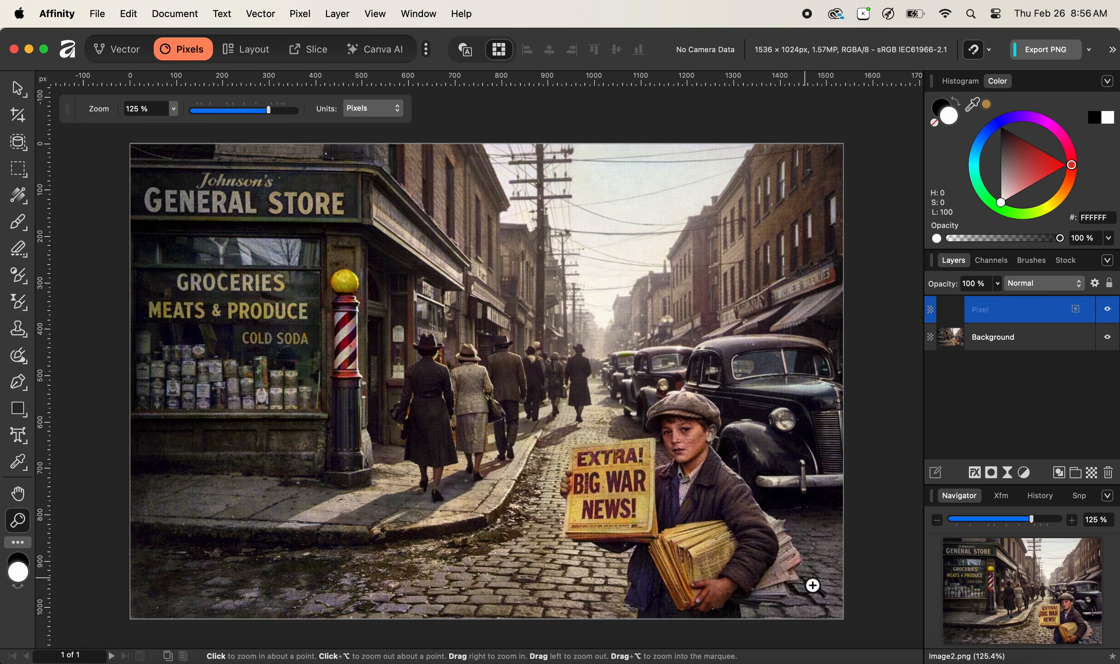
pyautogui.moveTo(813, 585)
pyautogui.mouseDown()
pyautogui.moveTo(992, 602)
pyautogui.moveTo(974, 582)
pyautogui.mouseUp()
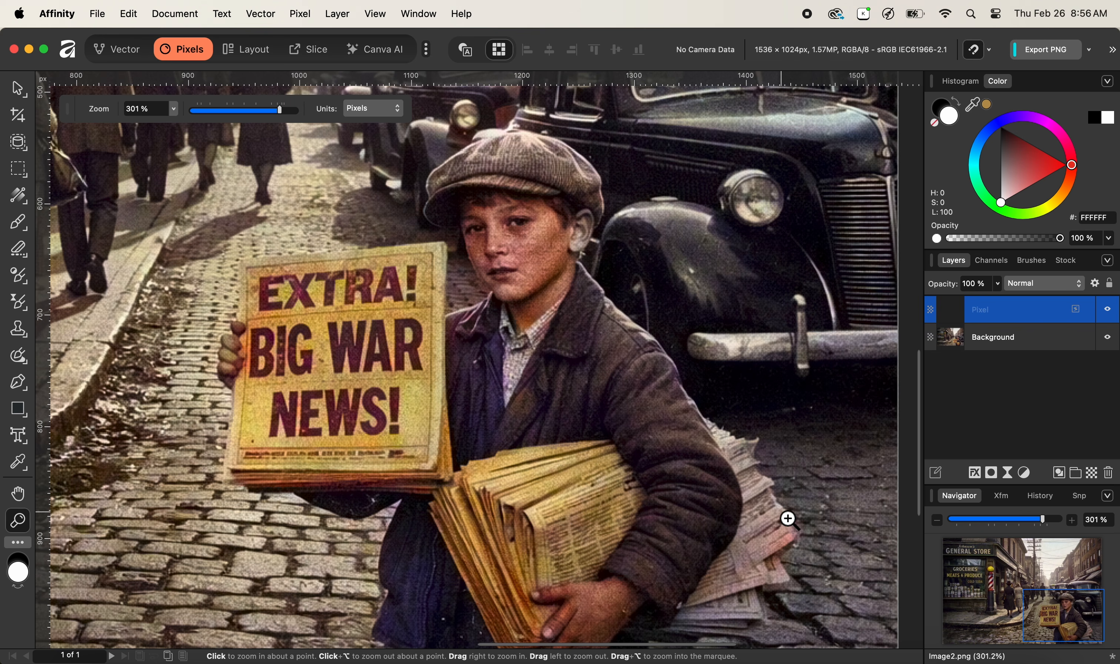
pyautogui.press('space')
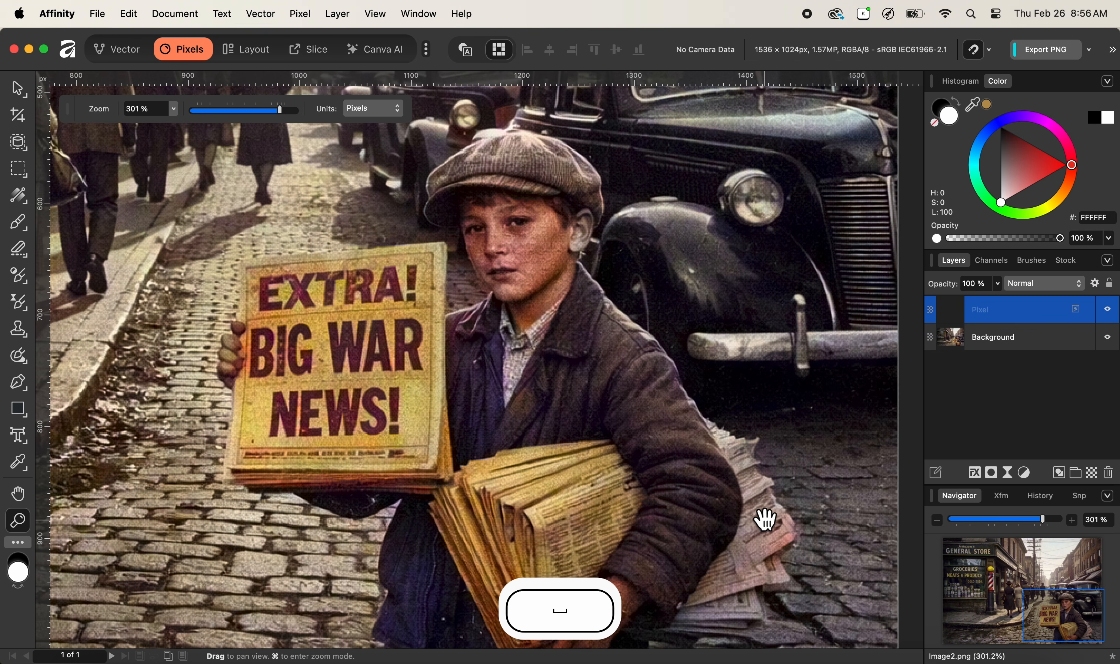
pyautogui.moveTo(766, 541); pyautogui.dragTo(758, 464)
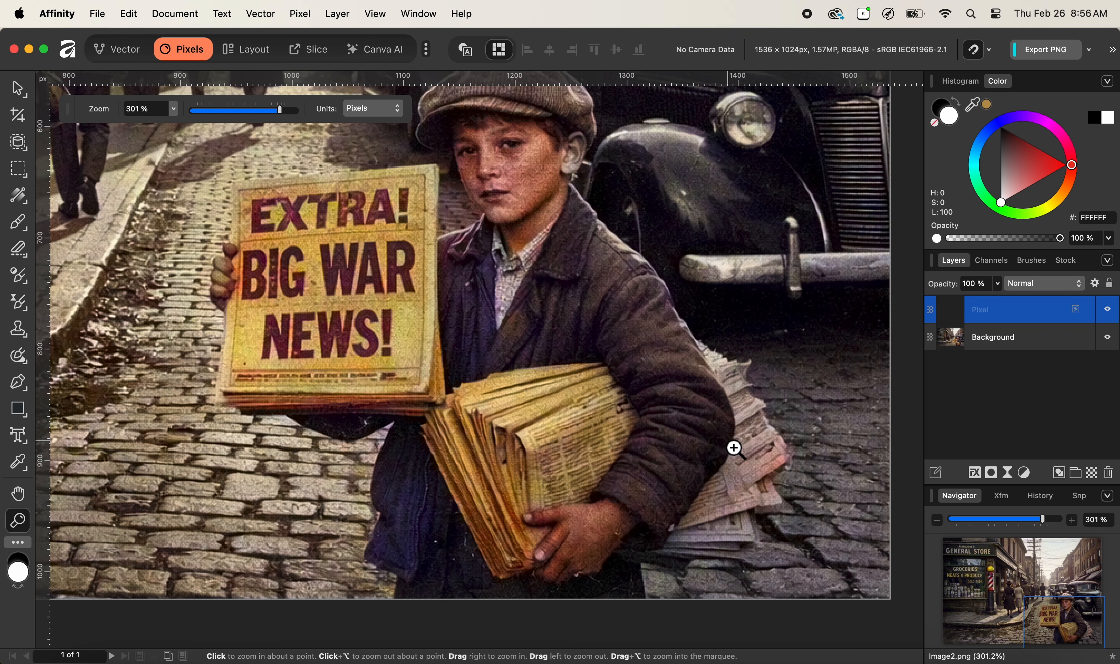
pyautogui.press('b')
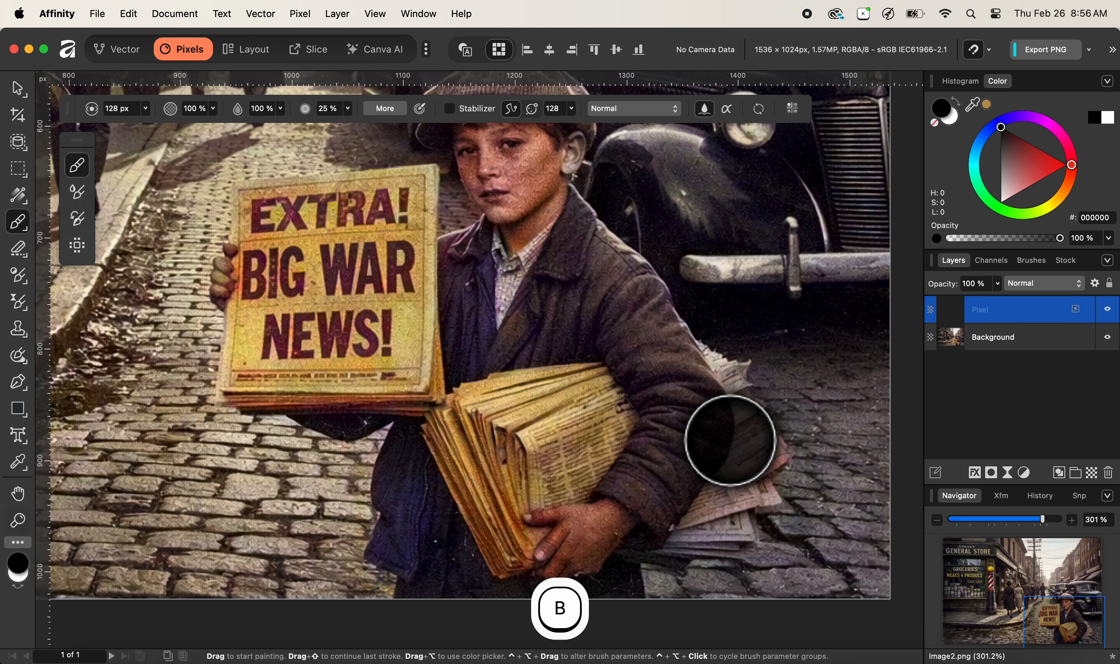
pyautogui.press('alt')
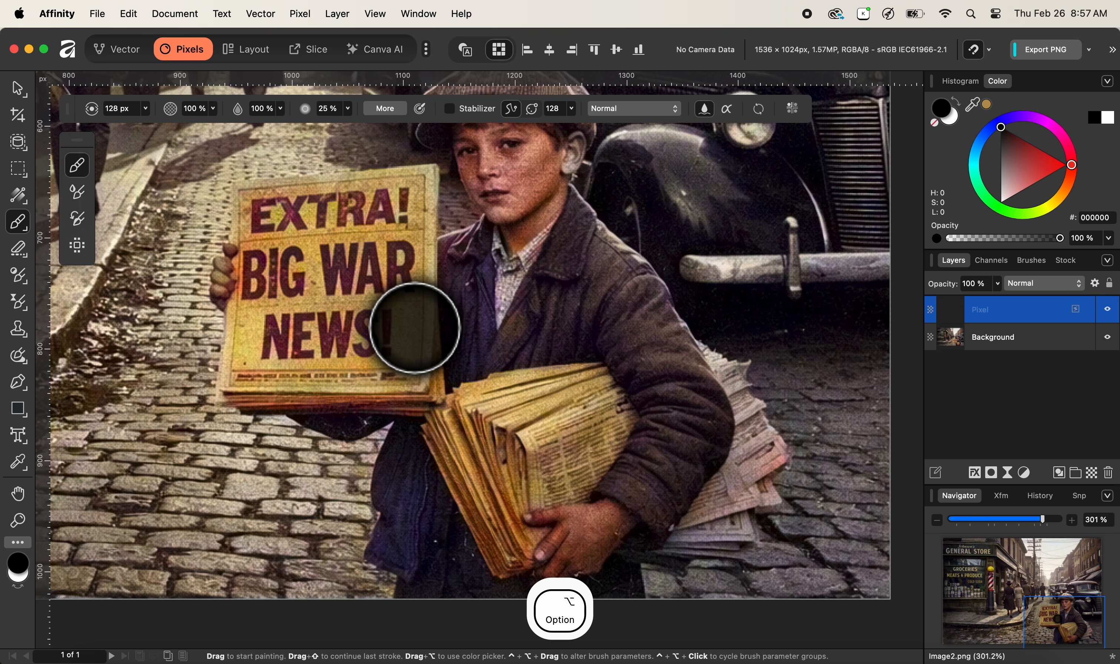
pyautogui.keyDown('alt'); pyautogui.click(409, 326); pyautogui.keyUp('alt')
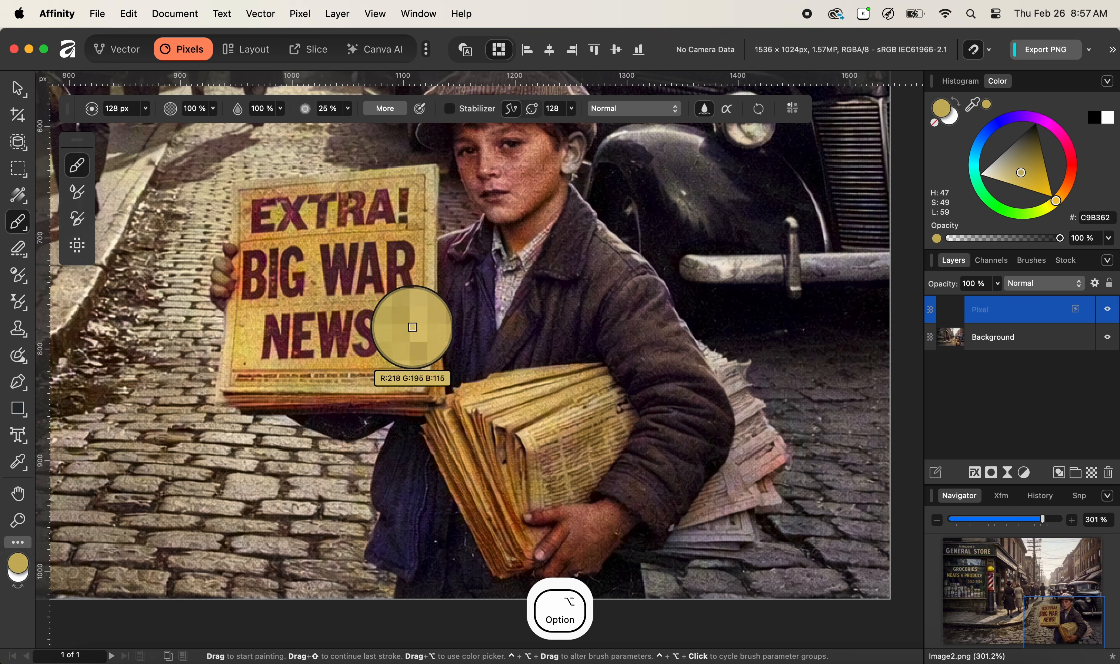
pyautogui.moveTo(409, 333)
pyautogui.keyDown('alt'); pyautogui.mouseDown()
pyautogui.moveTo(407, 323)
pyautogui.moveTo(408, 338)
pyautogui.mouseUp(); pyautogui.keyUp('alt')
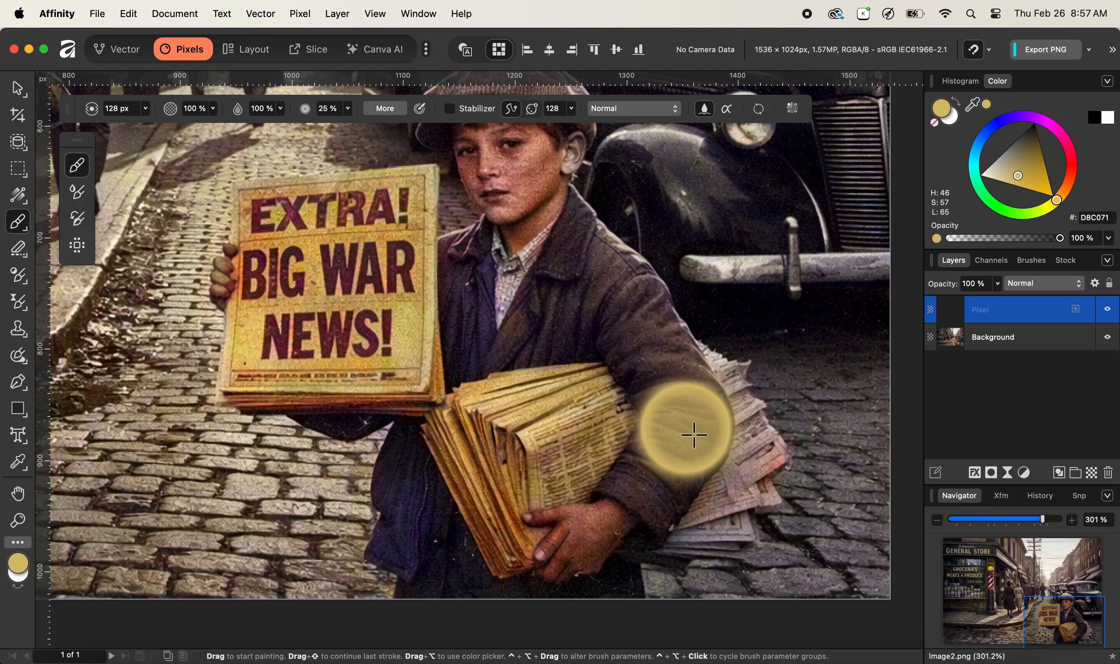
# - Paint yellow over part of the gray papers behind the boy's arm with a 40.5 px brush and set the pixel layer's blend mode to Color
pyautogui.moveTo(702, 430)
pyautogui.keyDown('ctrl'); pyautogui.keyDown('alt'); pyautogui.mouseDown()
pyautogui.moveTo(660, 430)
pyautogui.moveTo(700, 428)
pyautogui.mouseUp(); pyautogui.keyUp('alt'); pyautogui.keyUp('ctrl')
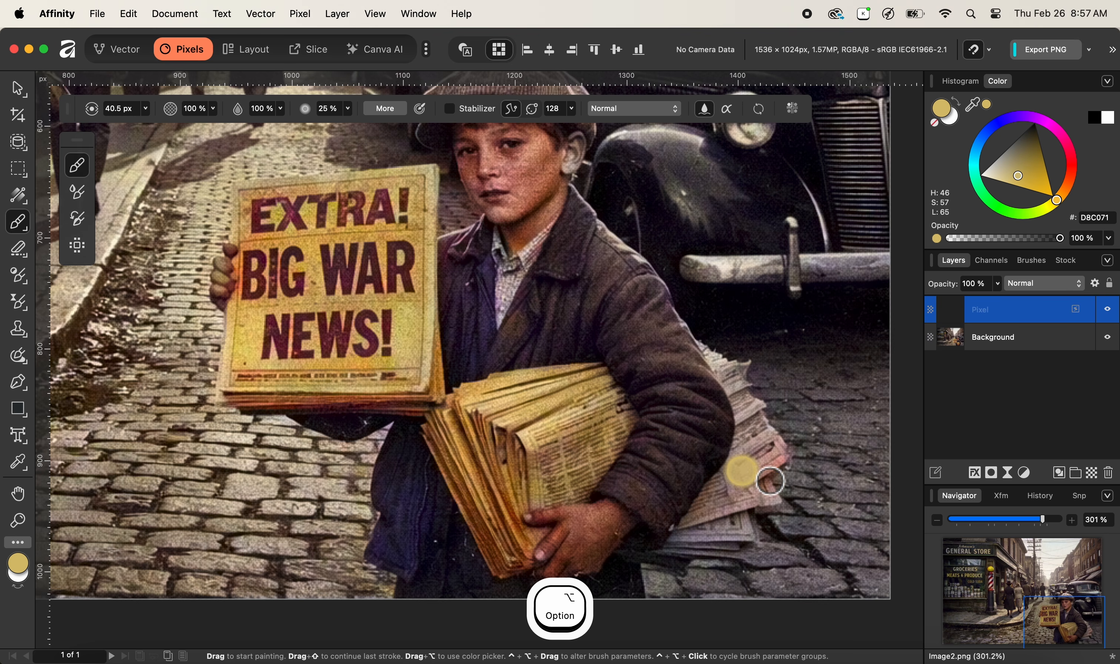
pyautogui.moveTo(746, 493)
pyautogui.mouseDown()
pyautogui.moveTo(728, 529)
pyautogui.moveTo(724, 519)
pyautogui.moveTo(715, 531)
pyautogui.moveTo(746, 527)
pyautogui.moveTo(760, 502)
pyautogui.mouseUp()
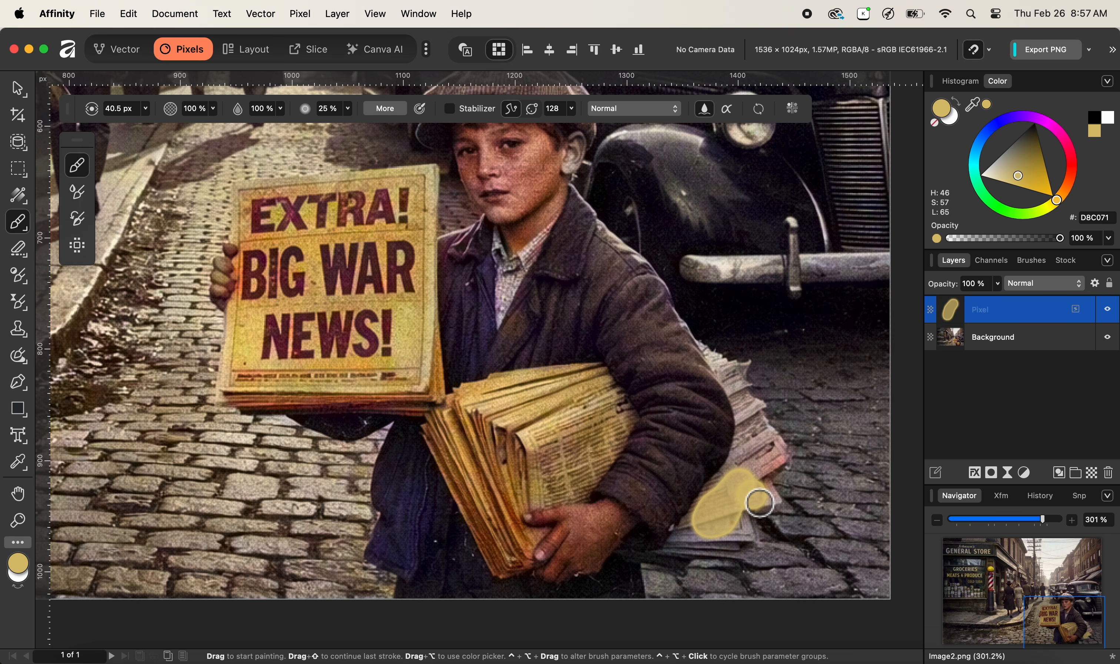
pyautogui.click(1035, 284)
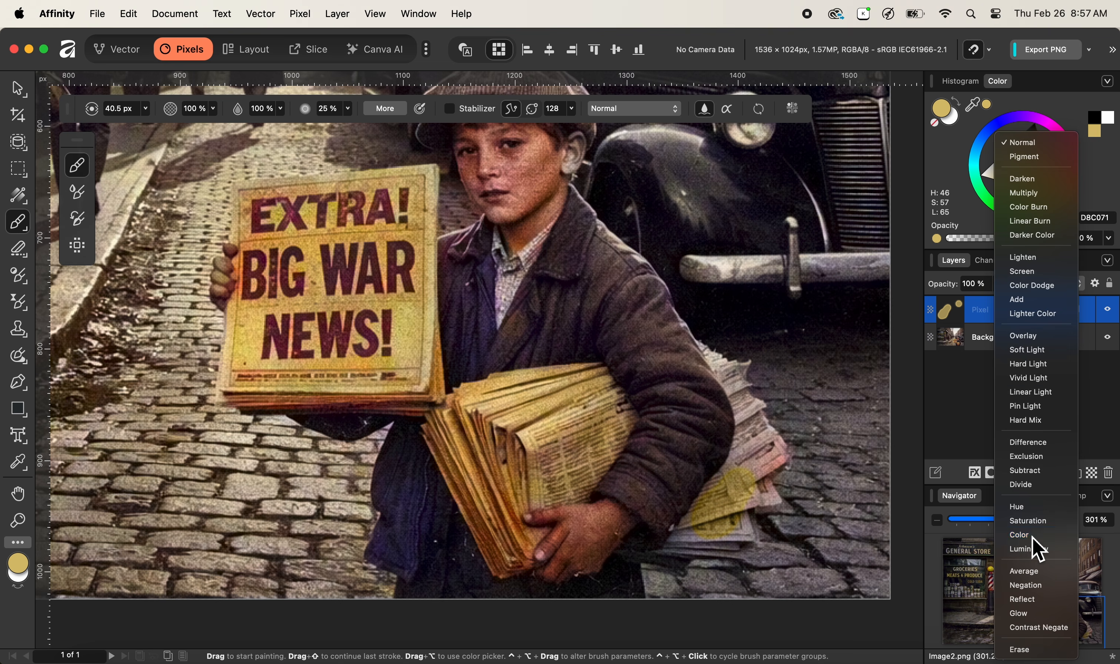
pyautogui.click(1036, 550)
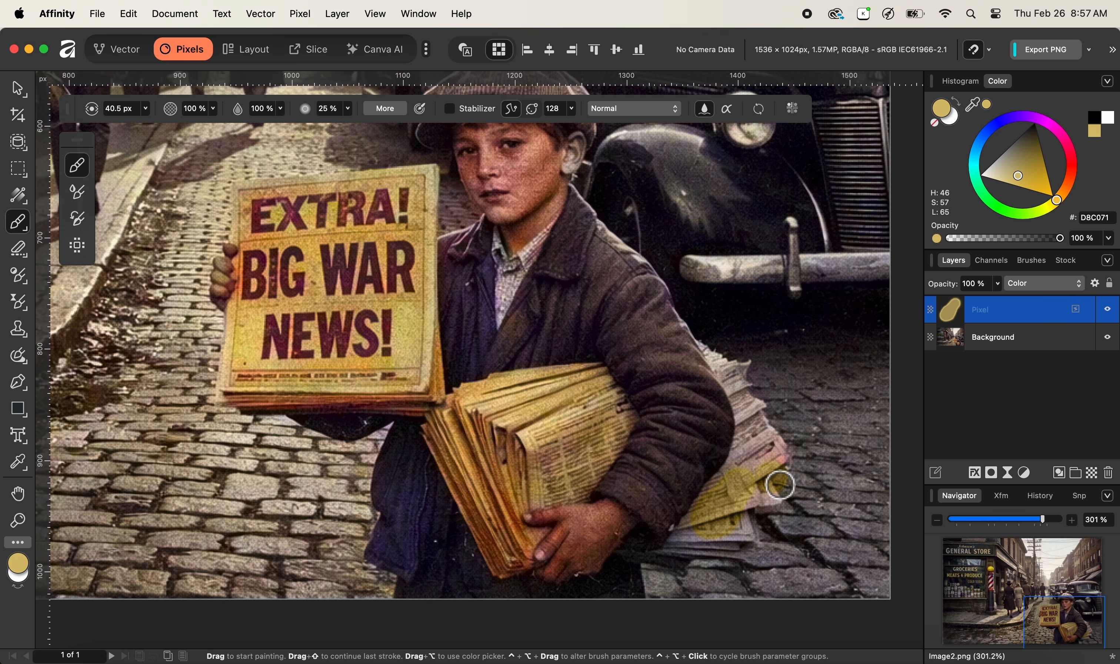
# - Paint the remaining gray papers behind the boy's arm yellow, reducing the brush to 9.4 px for the fine edges
pyautogui.moveTo(777, 467)
pyautogui.mouseDown()
pyautogui.moveTo(762, 498)
pyautogui.moveTo(775, 512)
pyautogui.moveTo(742, 517)
pyautogui.moveTo(745, 549)
pyautogui.moveTo(717, 558)
pyautogui.moveTo(720, 541)
pyautogui.moveTo(685, 555)
pyautogui.moveTo(720, 532)
pyautogui.moveTo(755, 439)
pyautogui.mouseUp()
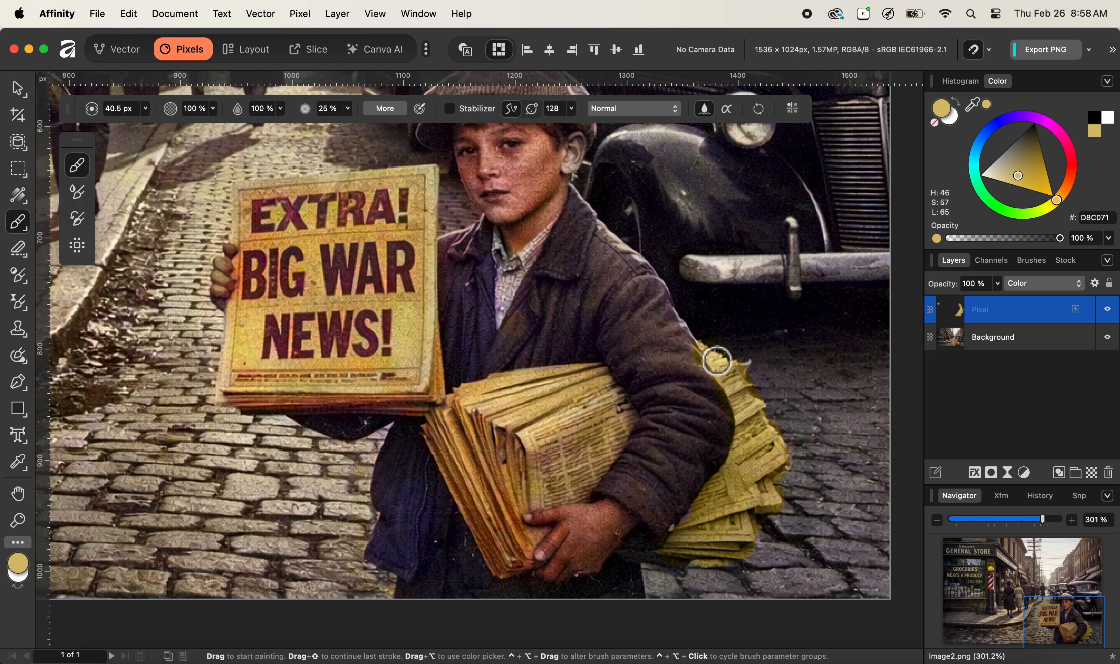
pyautogui.press('[')
pyautogui.press('[')
pyautogui.press('[')
pyautogui.press('[')
pyautogui.press('[')
pyautogui.press('[')
pyautogui.press('[')
pyautogui.press('[')
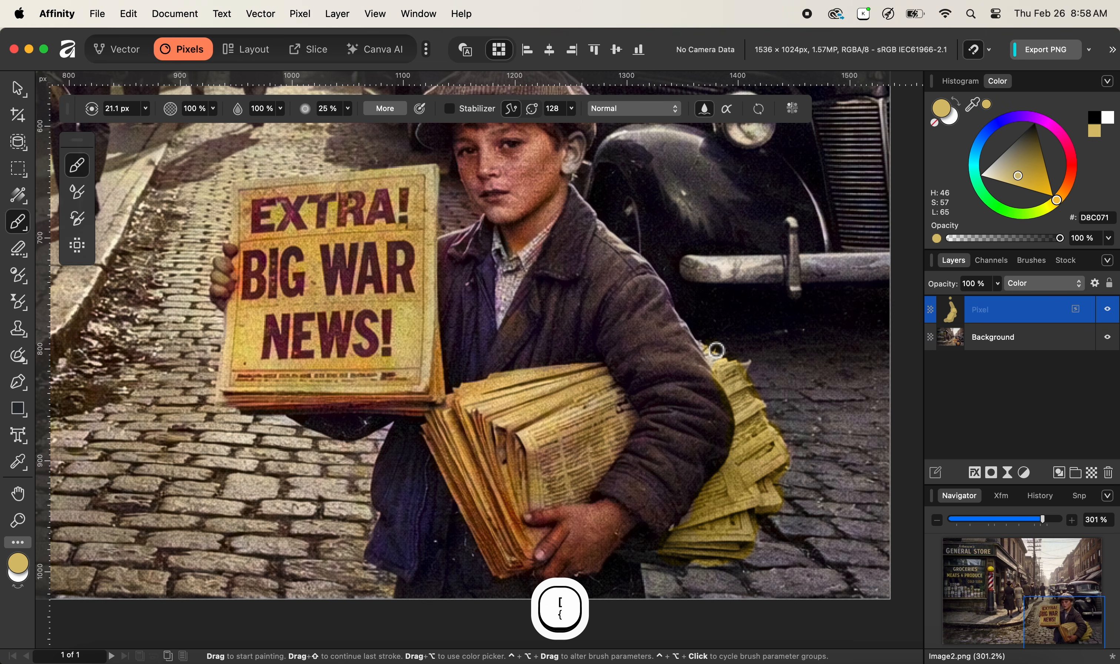
pyautogui.press('[')
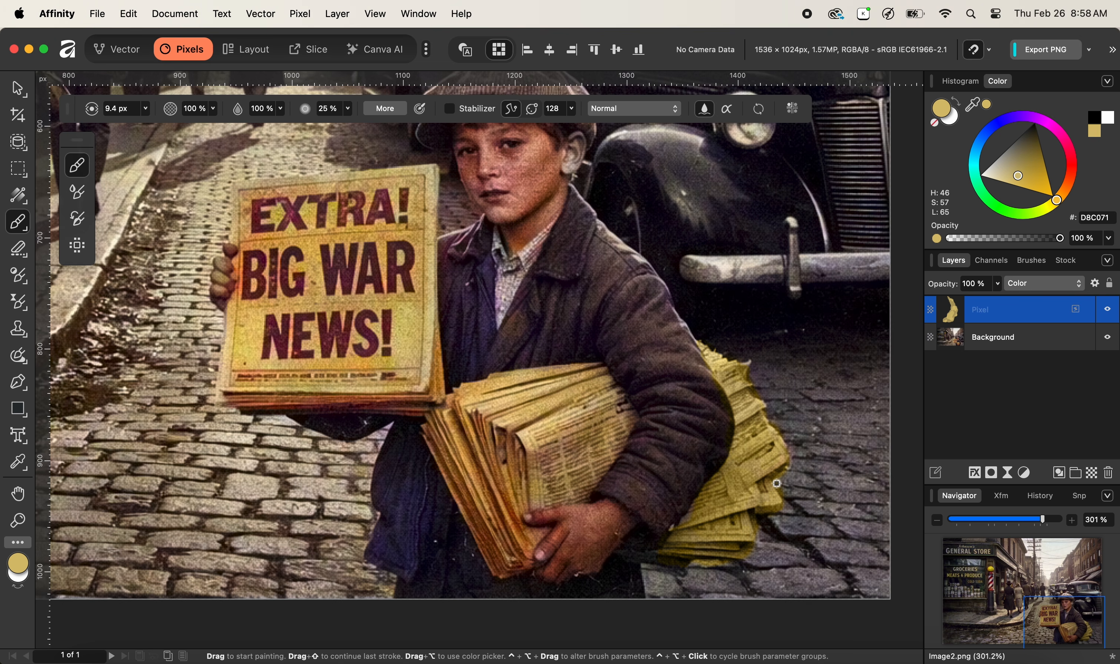
# - Activate the Erase Brush Tool and reduce its brush size to 46.5 px
pyautogui.press('e')
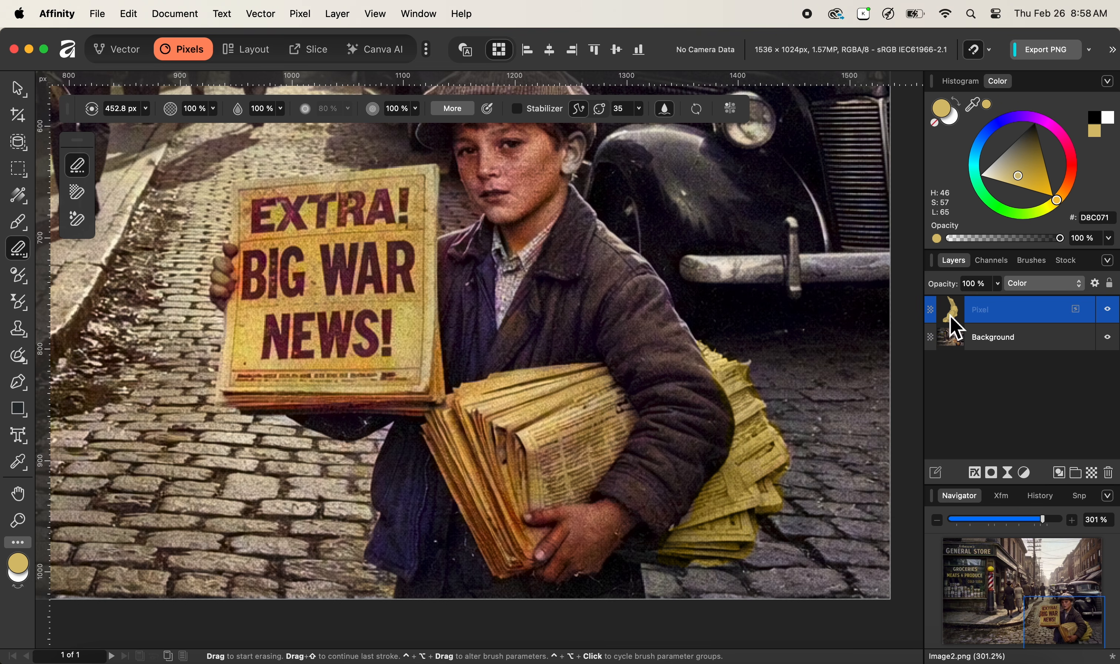
pyautogui.press('[')
pyautogui.press('[')
pyautogui.press('[')
pyautogui.press('[')
pyautogui.press('[')
pyautogui.press('[')
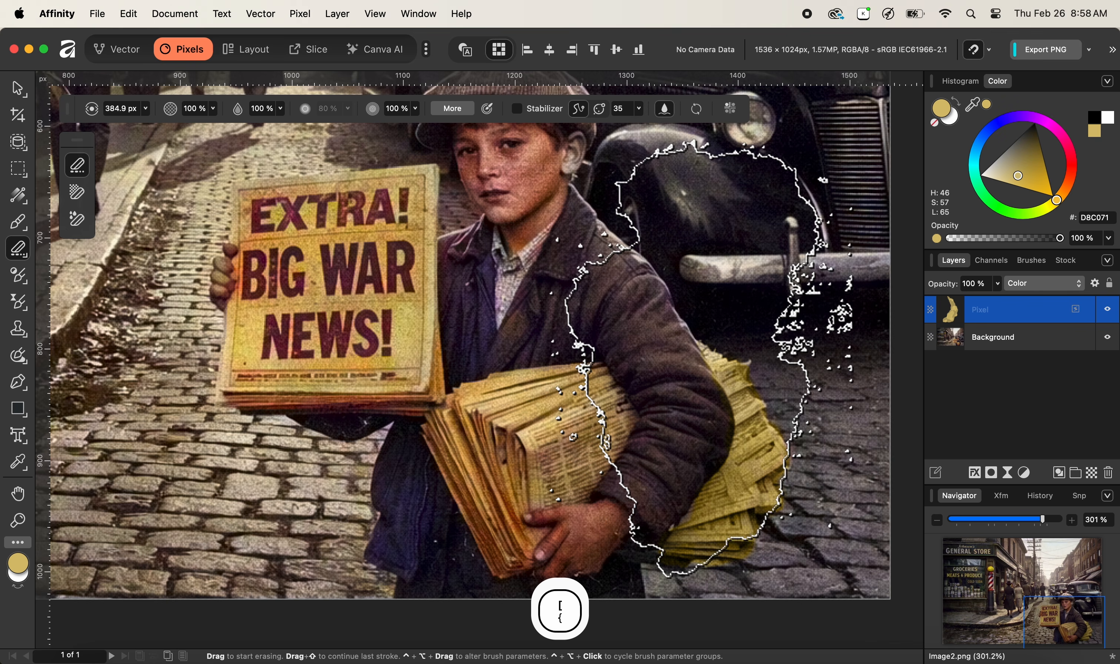
pyautogui.press('[')
pyautogui.press('[')
pyautogui.press('[')
pyautogui.press('[')
pyautogui.press('[')
pyautogui.press('[')
pyautogui.press('[')
pyautogui.press('[')
pyautogui.press('[')
pyautogui.press('[')
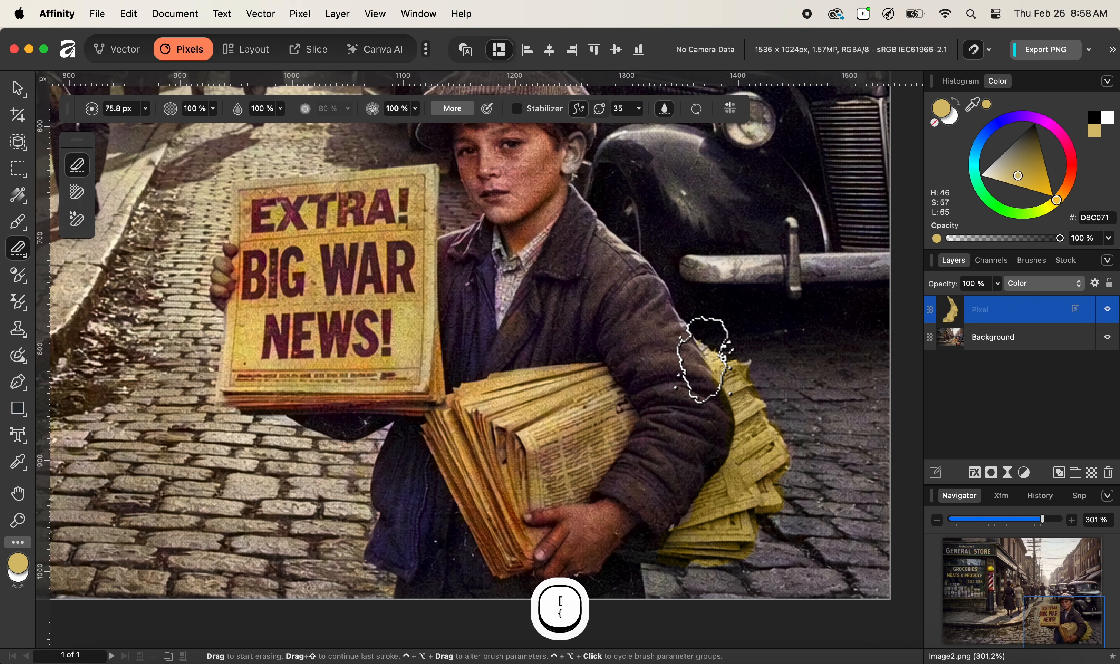
pyautogui.press('[')
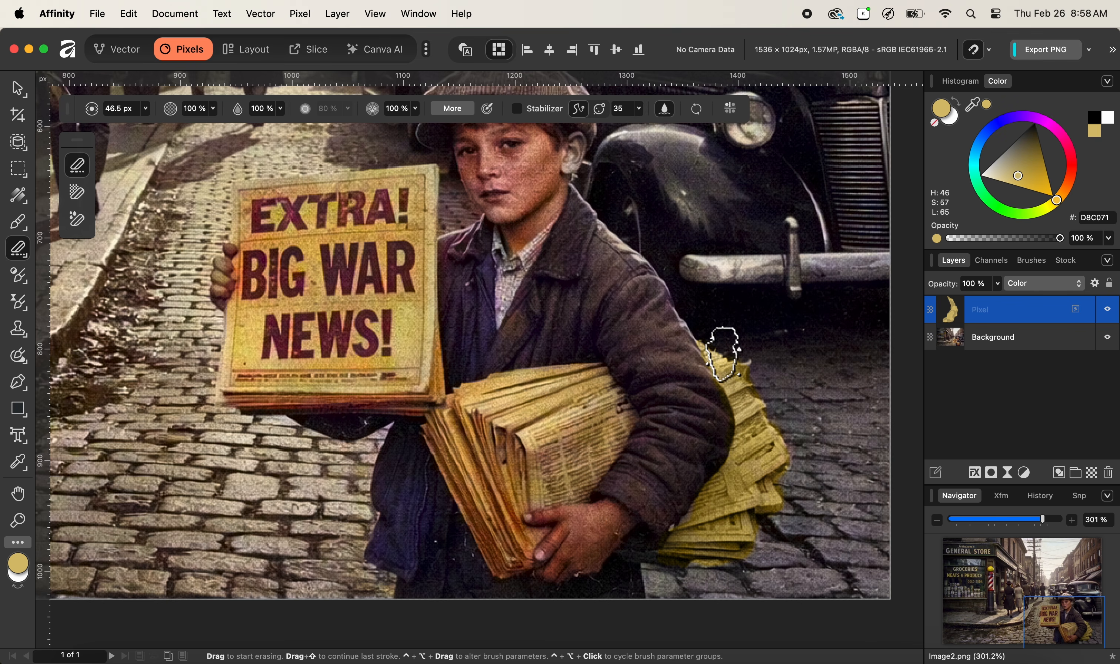
# - Switch the eraser to the 128 px Round Soft Brush from the Basic category and return to the layer list
pyautogui.click(1031, 262)
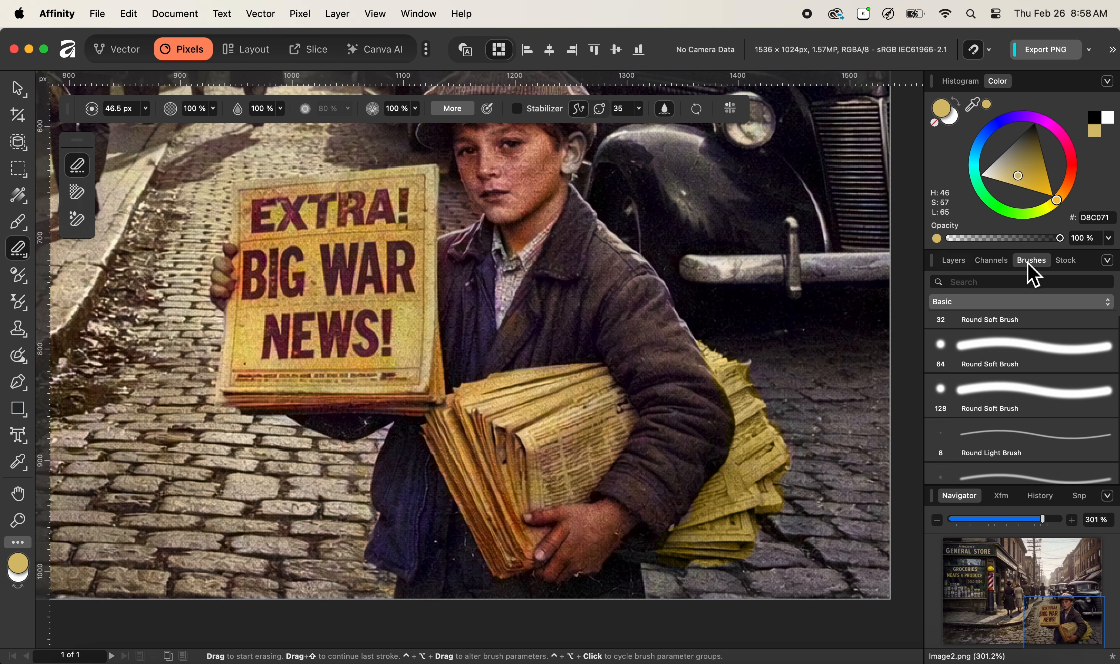
pyautogui.click(1019, 395)
pyautogui.click(956, 262)
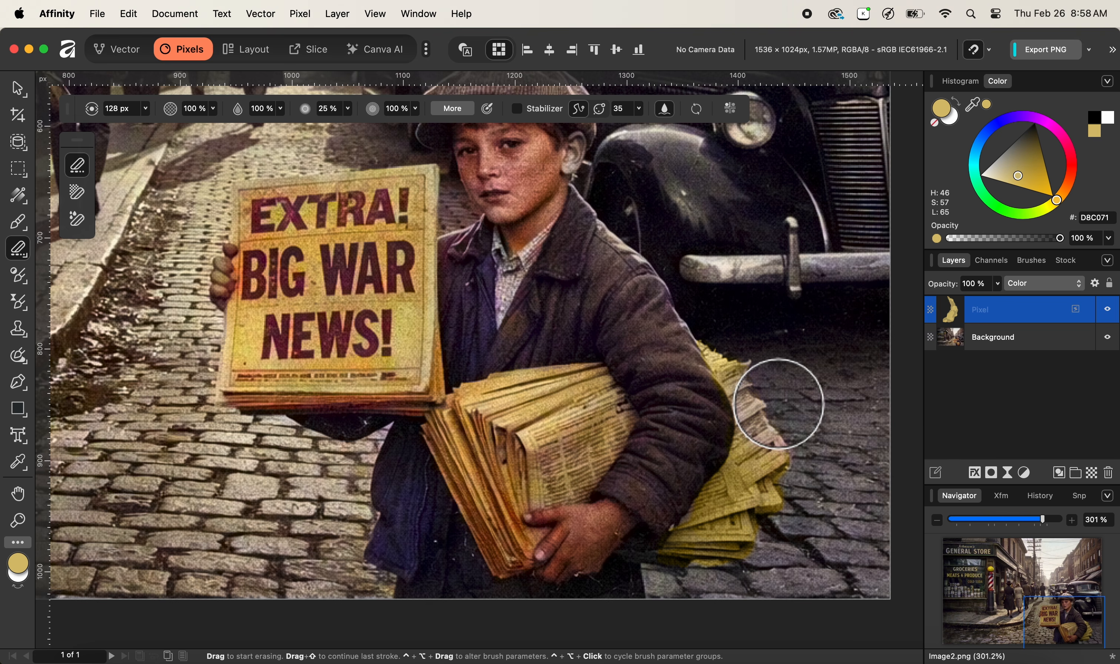
# - Shrink the eraser to 13.2 px, erase the yellow overspill around the papers' edges, and fit the whole photo in view
pyautogui.press('[')
pyautogui.press('[')
pyautogui.press('[')
pyautogui.press('[')
pyautogui.press('[')
pyautogui.press('[')
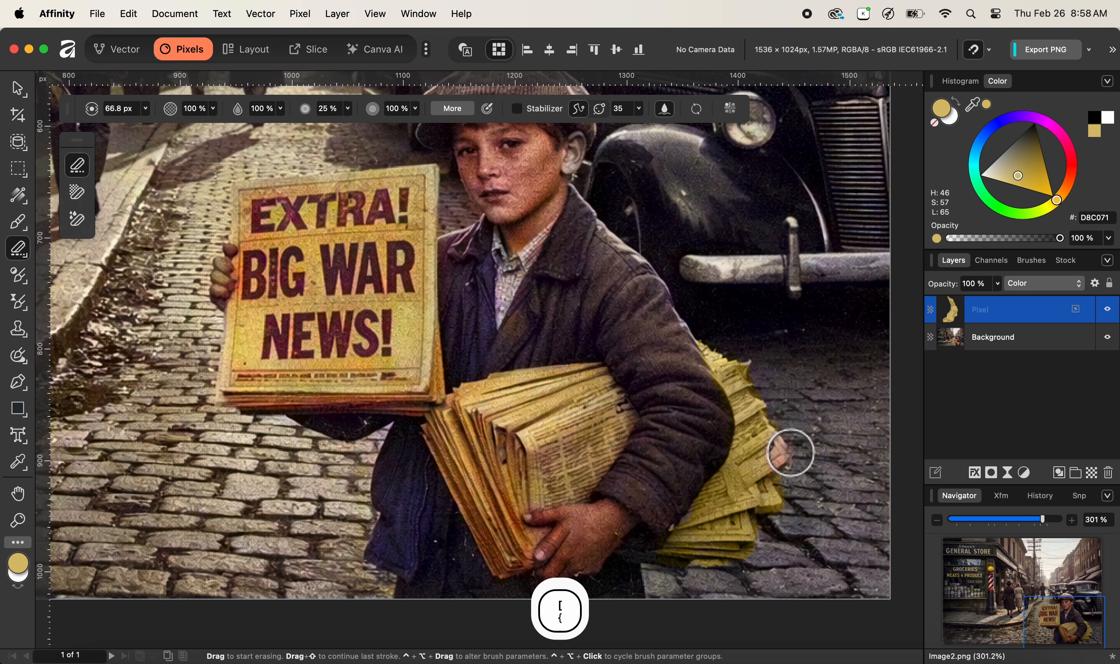
pyautogui.press('[')
pyautogui.press('[')
pyautogui.press('[')
pyautogui.press('[')
pyautogui.press('[')
pyautogui.press('[')
pyautogui.press('[')
pyautogui.press('[')
pyautogui.press('[')
pyautogui.press('[')
pyautogui.press('[')
pyautogui.press('[')
pyautogui.press('[')
pyautogui.press('[')
pyautogui.press('[')
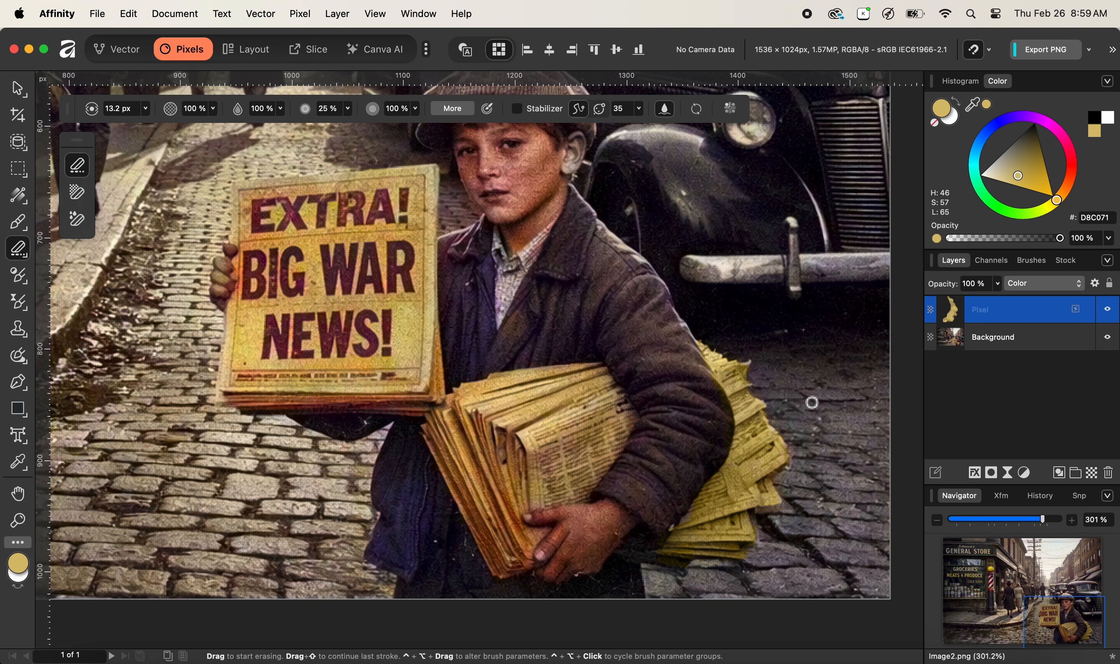
pyautogui.press('super+0')
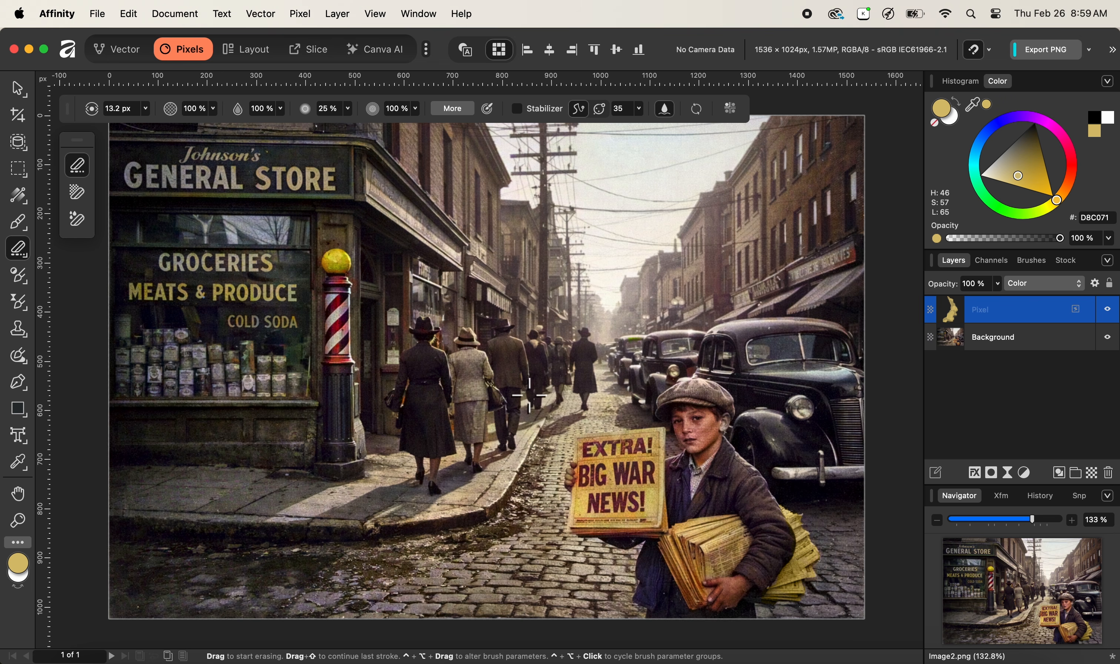